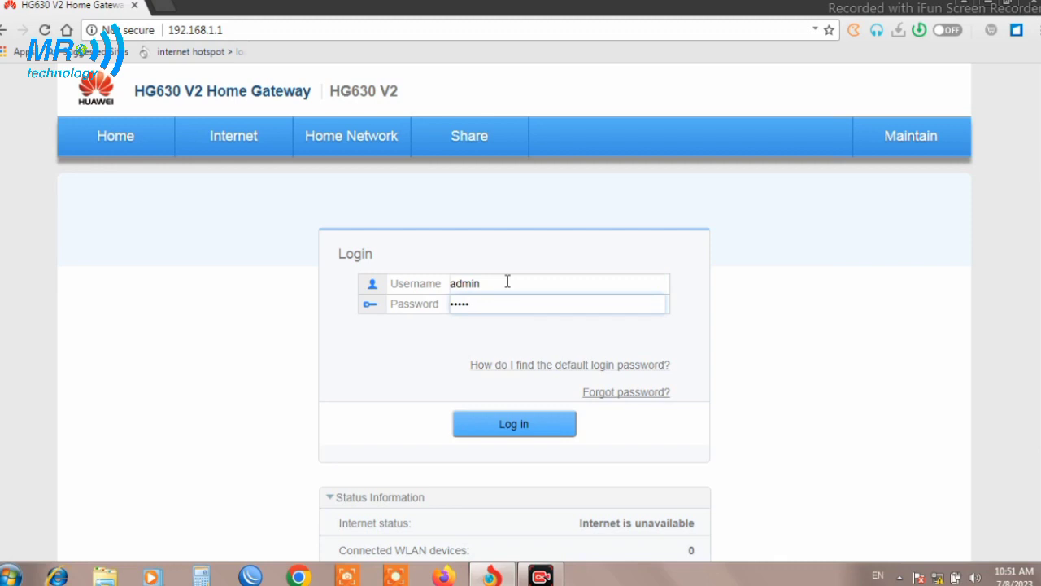
Log in as admin and go to Account Management from the default-password notice
click(505, 435)
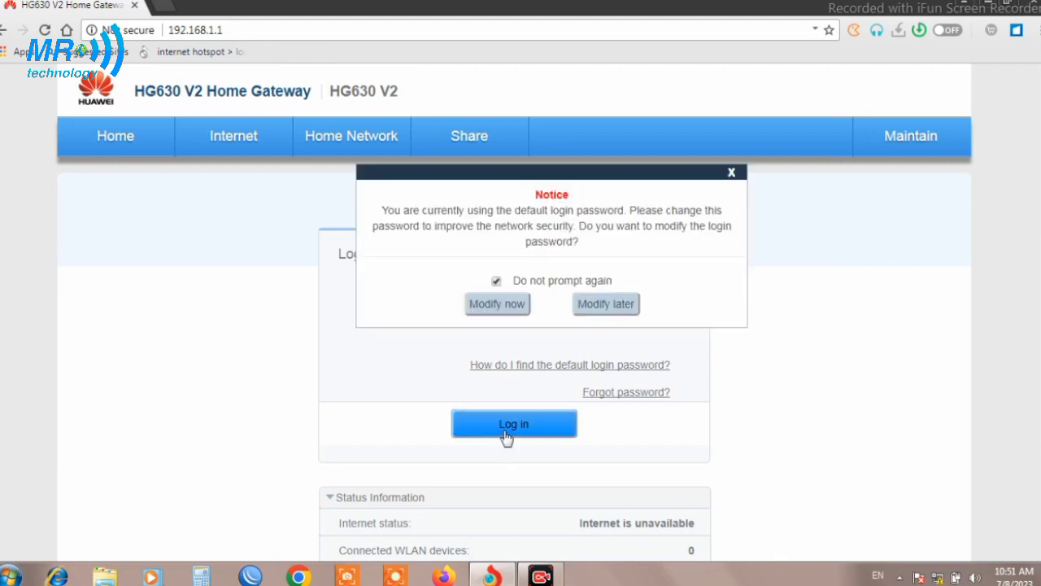
click(492, 308)
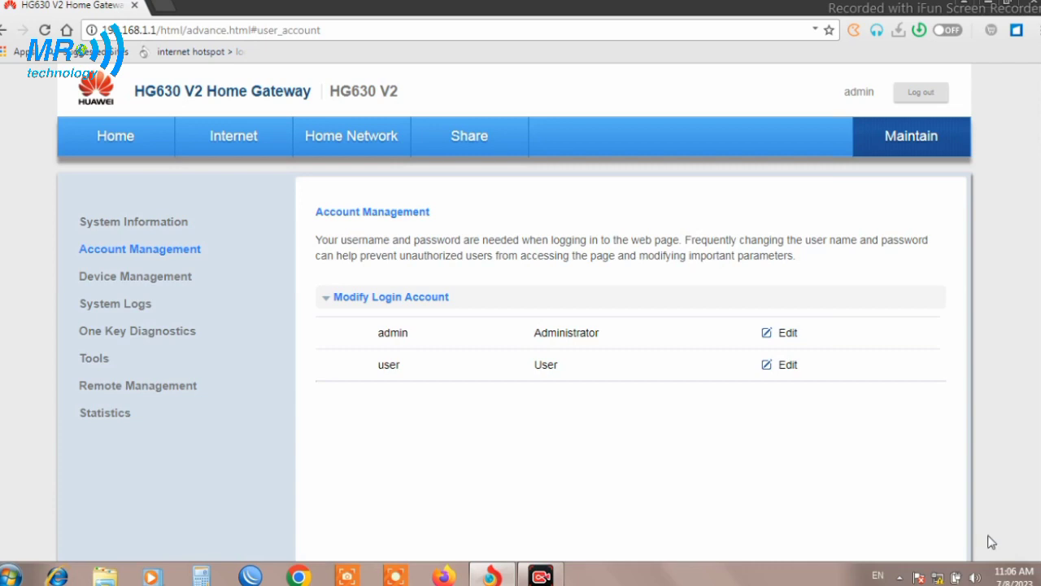
Edit the INTERNET_TR069_R_1_32 connection and uncheck its TR069 service type, leaving INTERNET
click(225, 153)
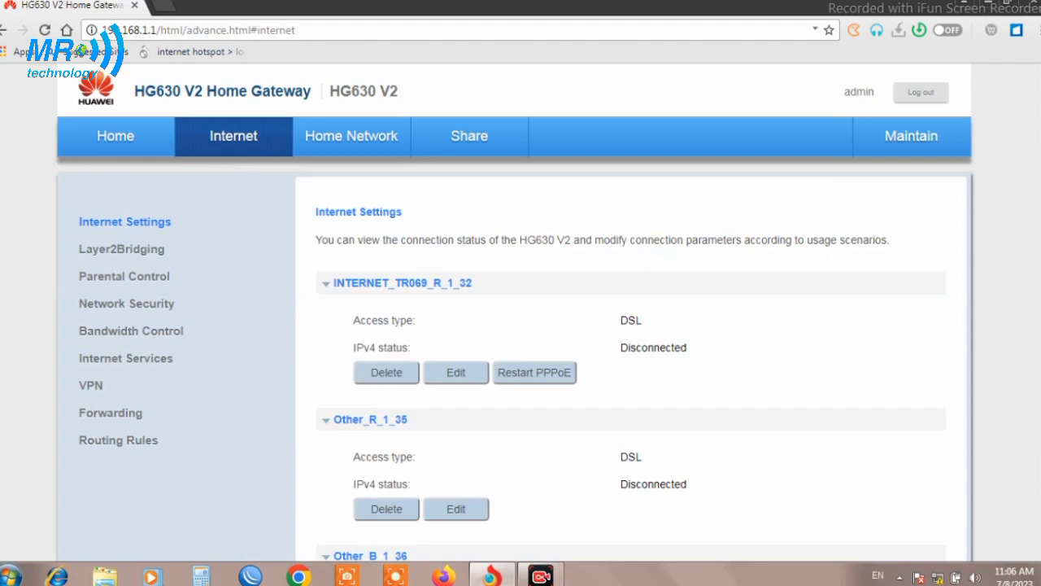
scroll(520, 326, down, 2)
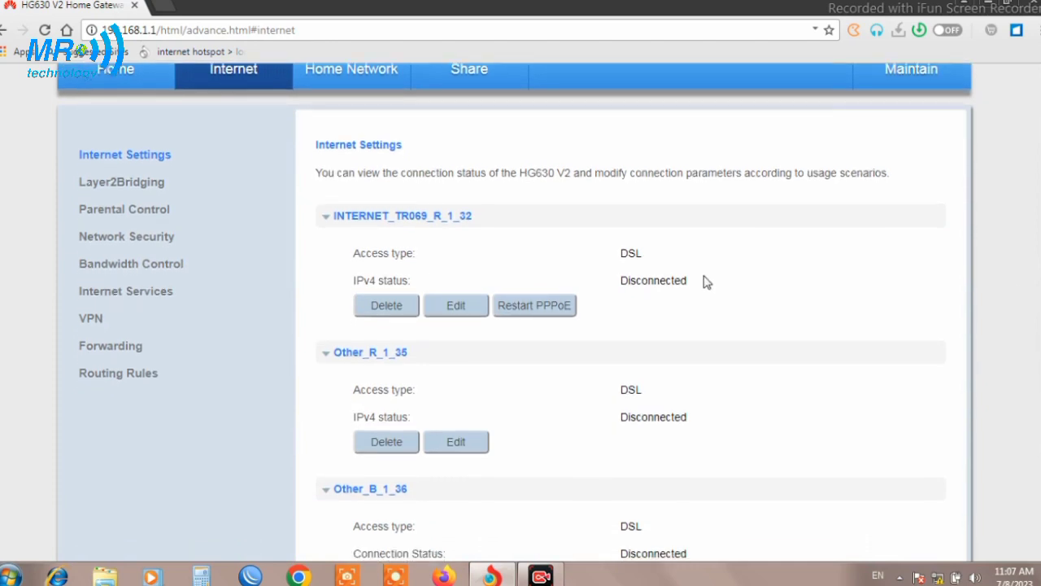
click(455, 306)
click(455, 307)
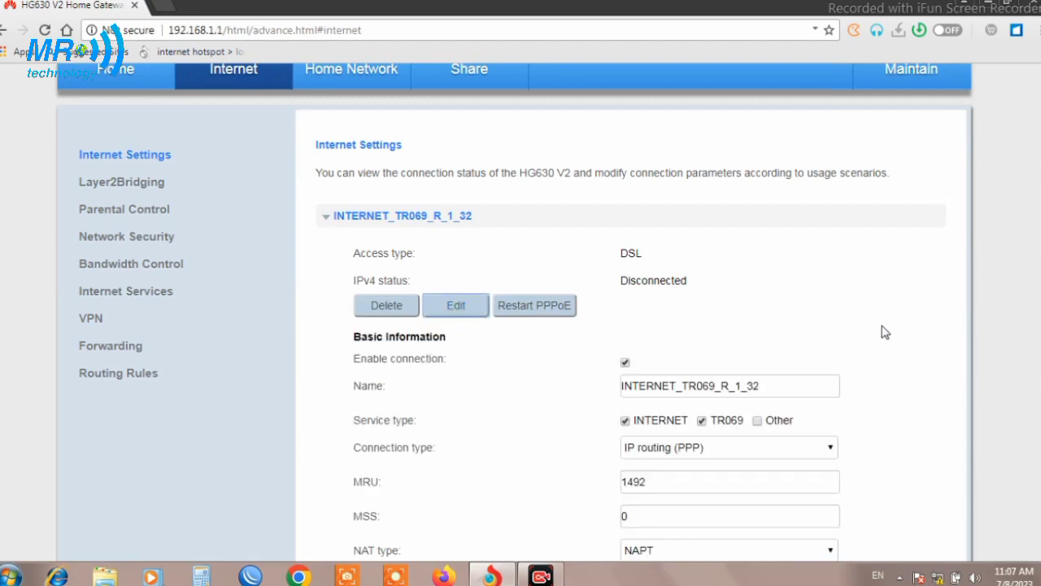
scroll(1039, 209, down, 2)
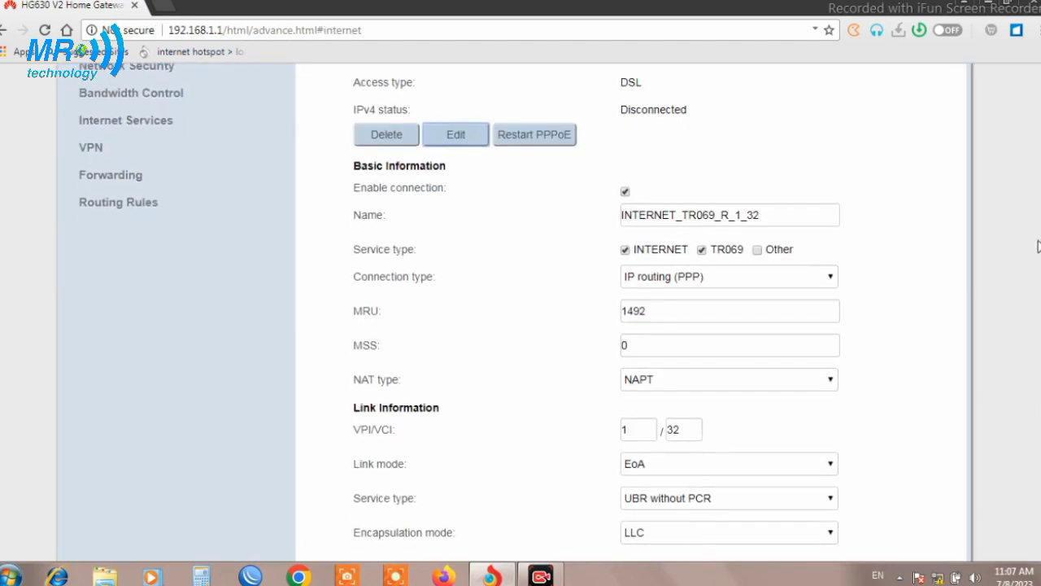
click(703, 252)
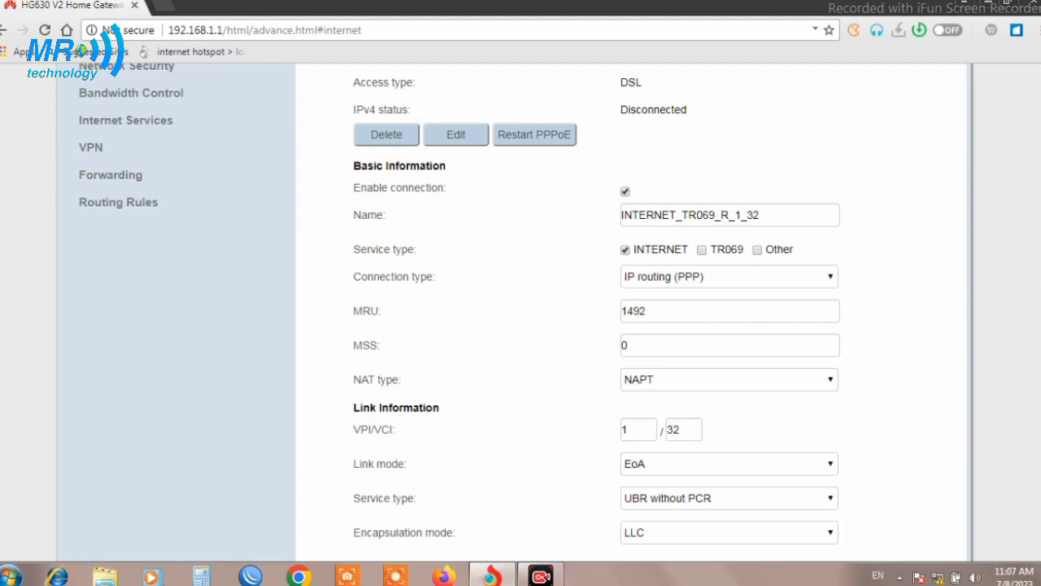
scroll(521, 309, down, 4)
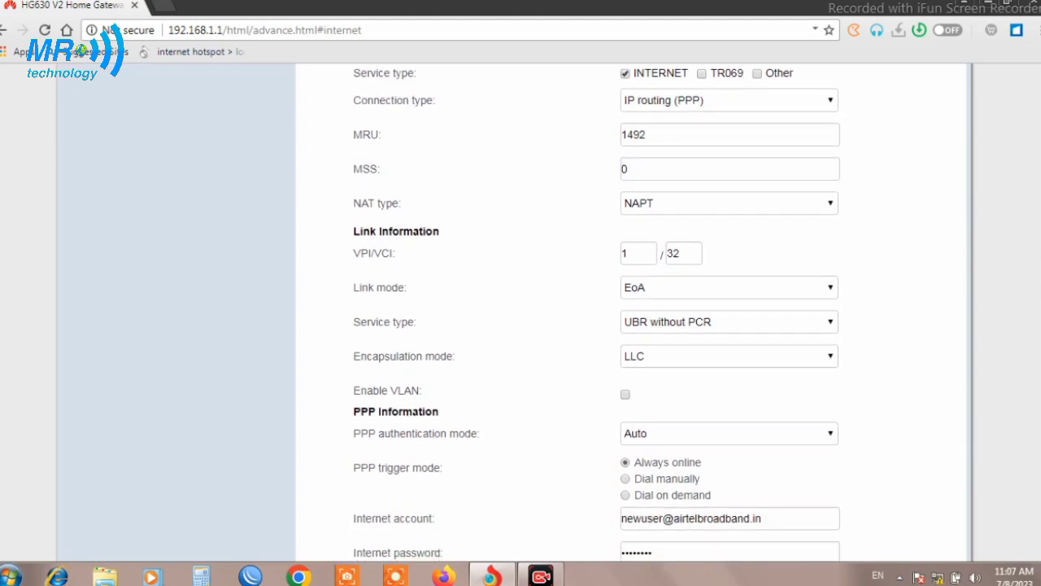
Set the connection's VPI to 0 and VCI to 35
double_click(628, 255)
text(0)
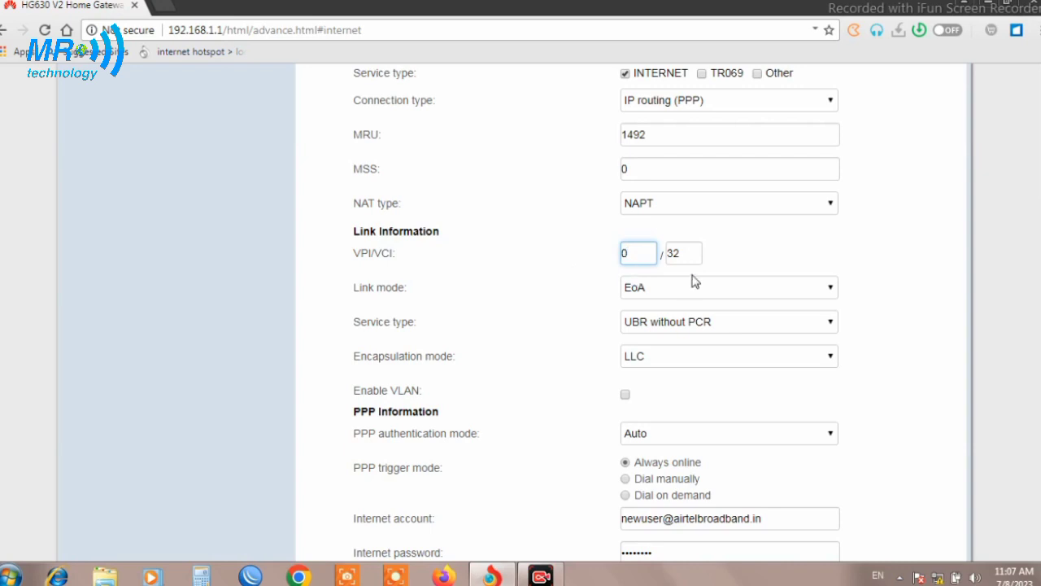
double_click(686, 255)
text(35)
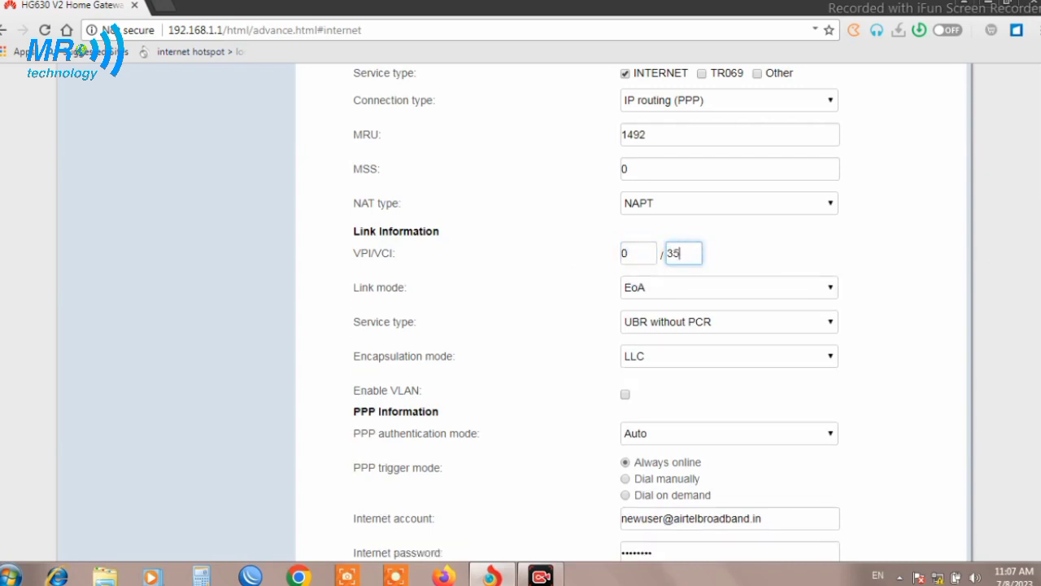
Replace the internet account with the ISP username, enter the internet password, and save
scroll(597, 314, down, 1)
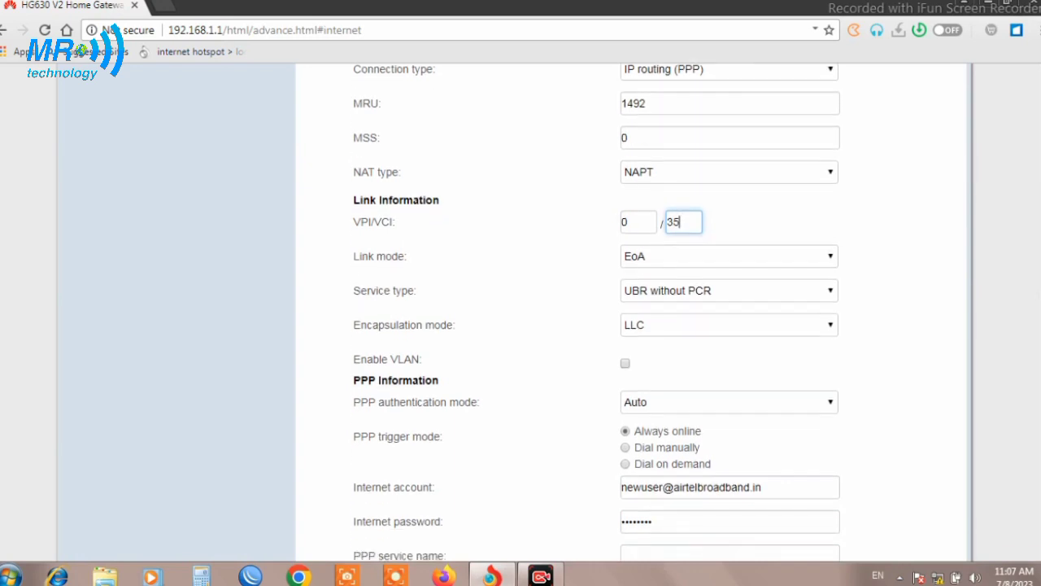
scroll(598, 315, down, 2)
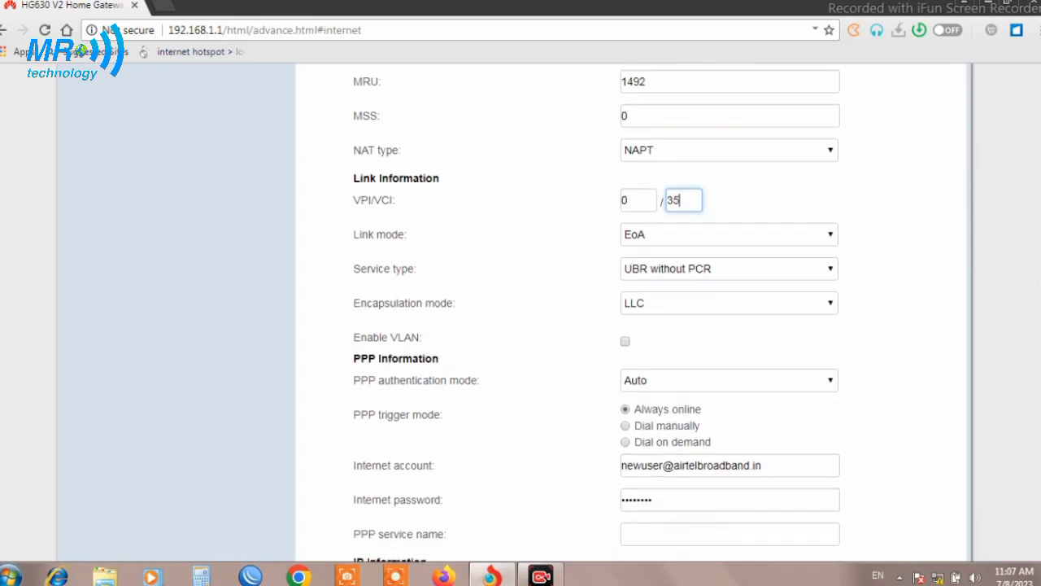
scroll(1040, 271, down, 4)
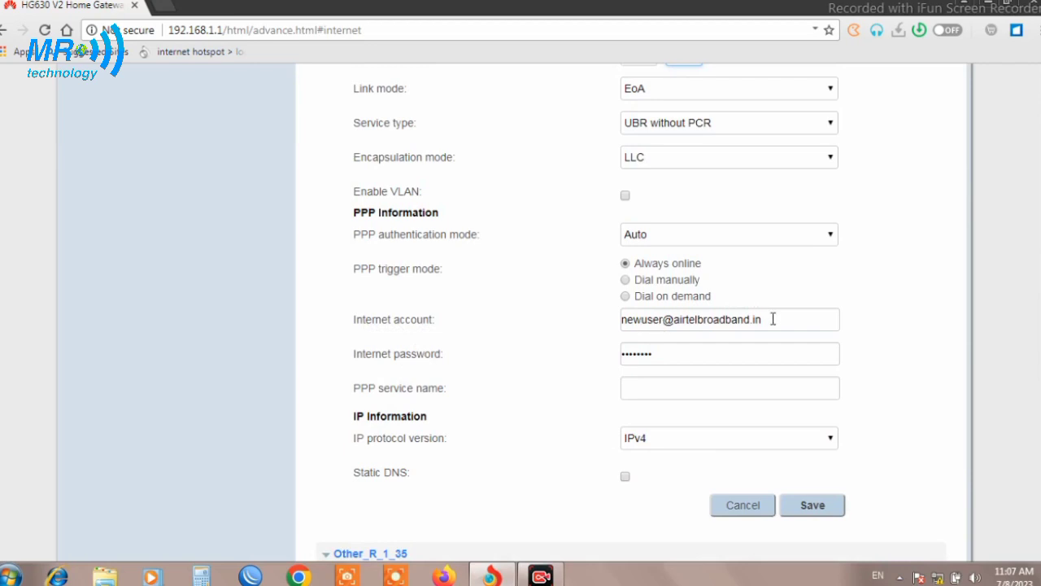
drag(774, 320, 605, 331)
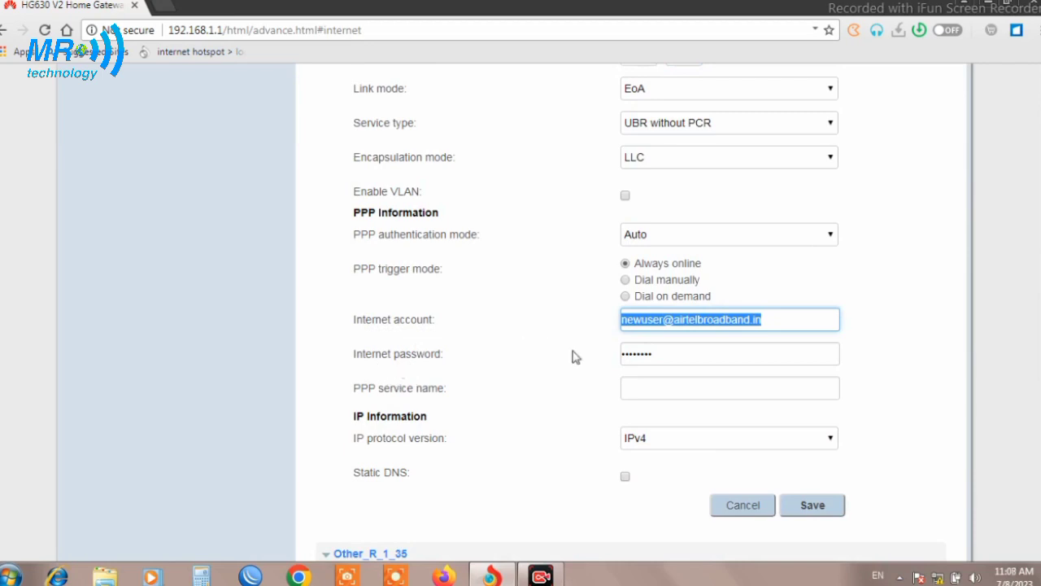
click(688, 356)
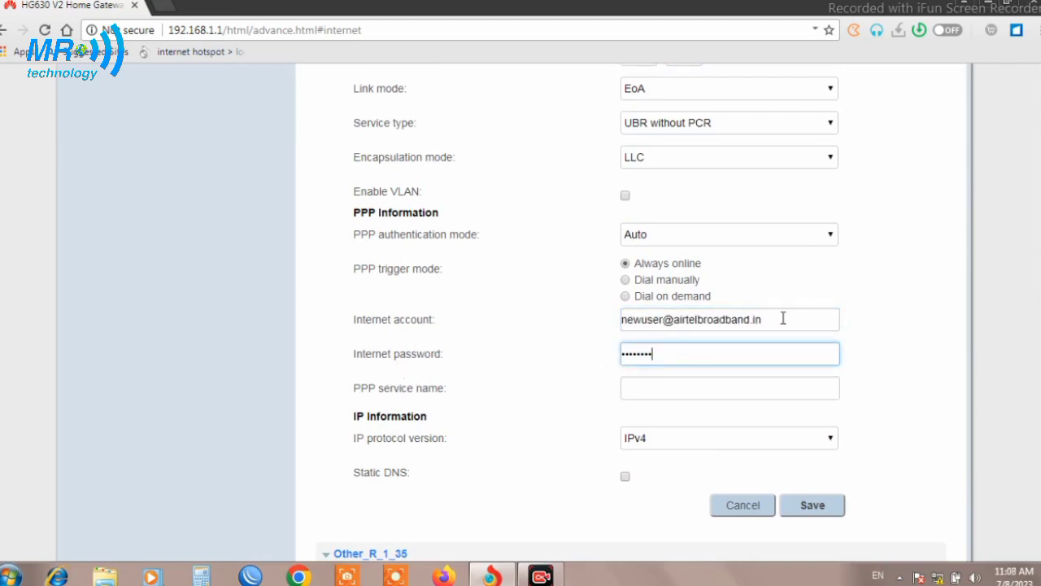
drag(758, 318, 437, 364)
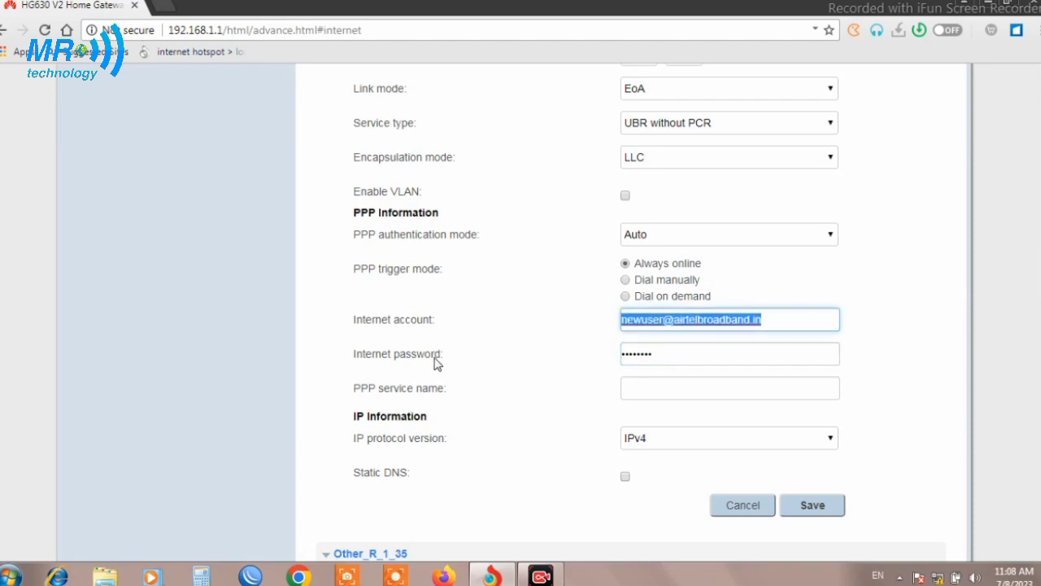
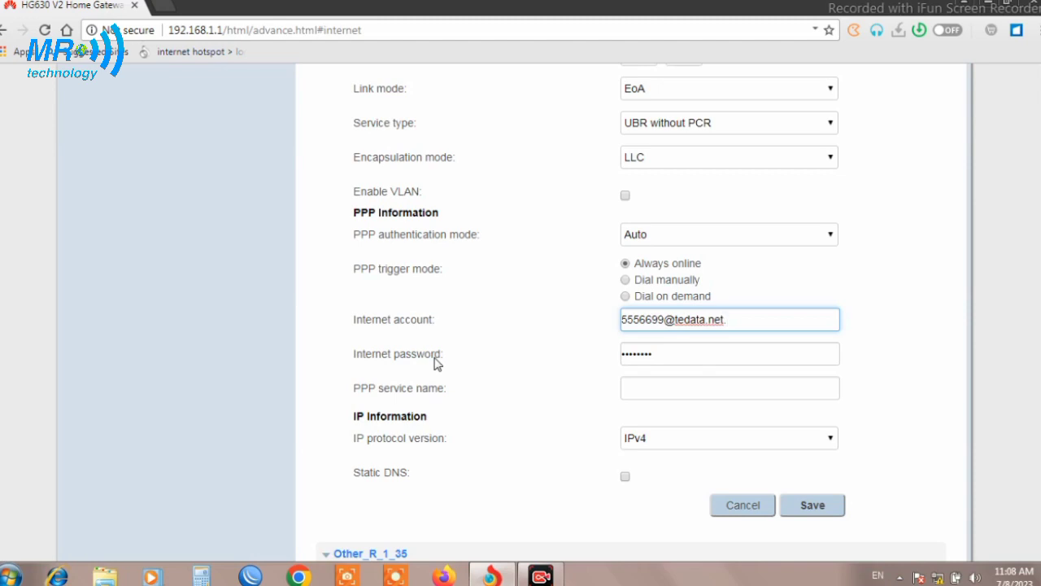
key(Tab)
text(••••••••)
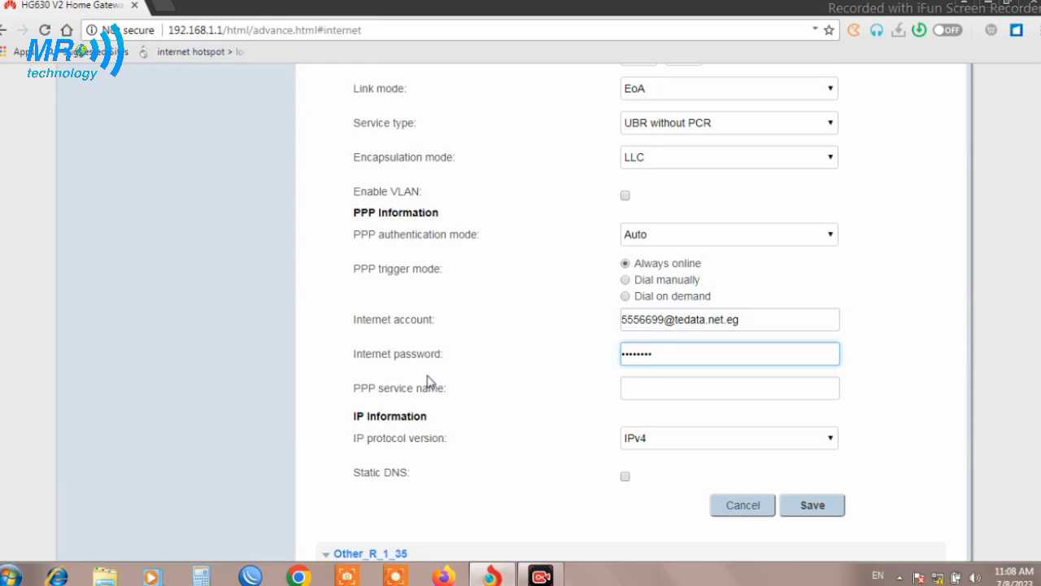
click(822, 508)
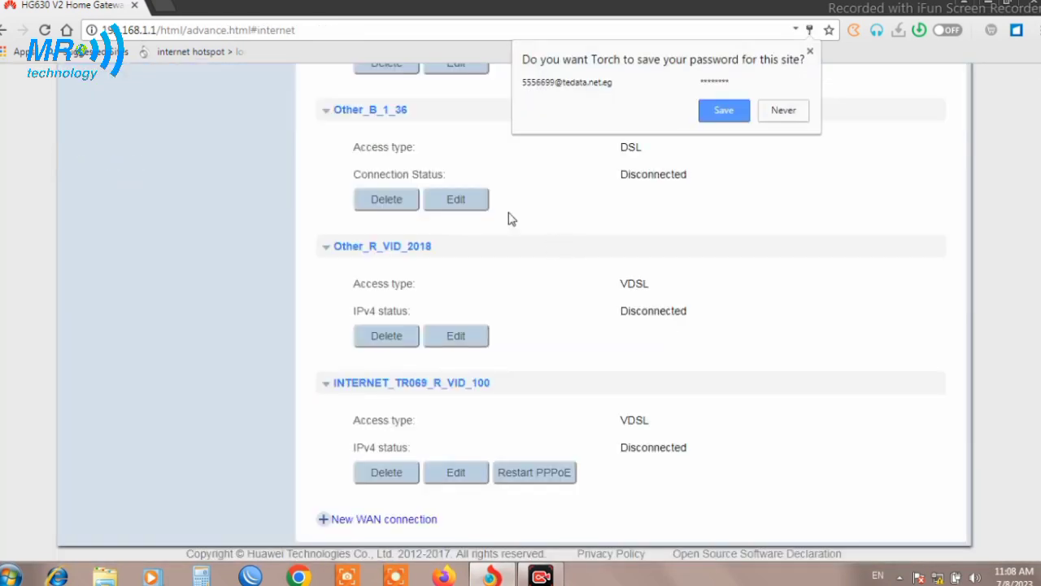
Dismiss the browser's save-password prompt and open INTERNET_R_0_35 for editing
click(810, 51)
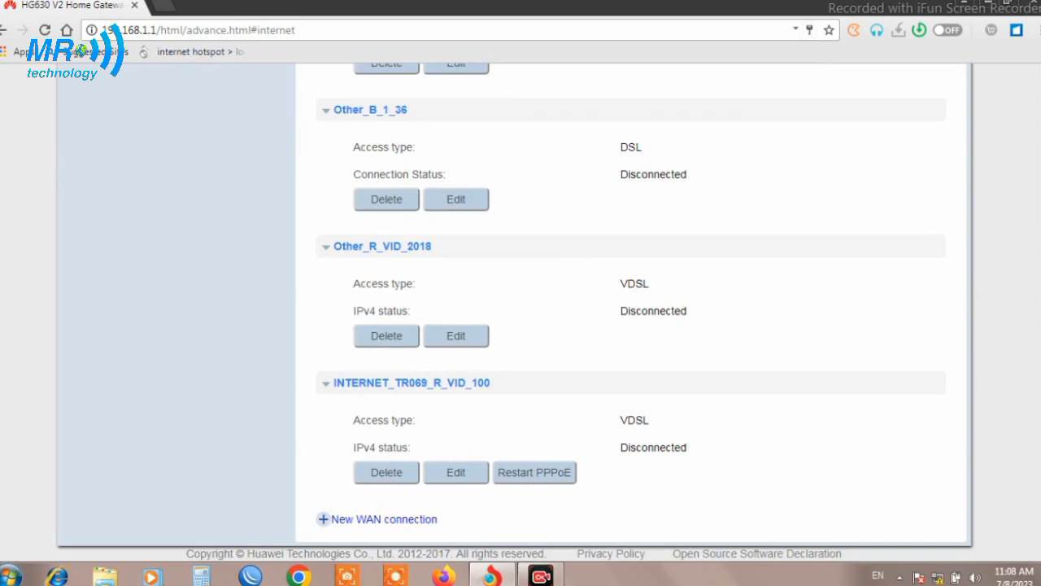
scroll(521, 312, up, 3)
scroll(461, 235, up, 1)
click(458, 230)
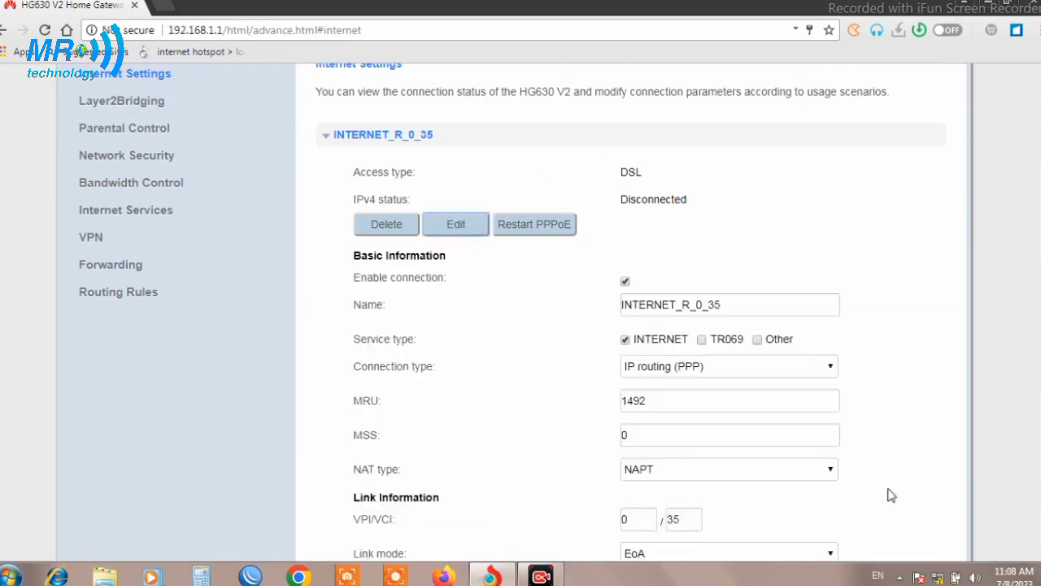
Change the connection's internet account to a different PPP username
scroll(618, 361, down, 5)
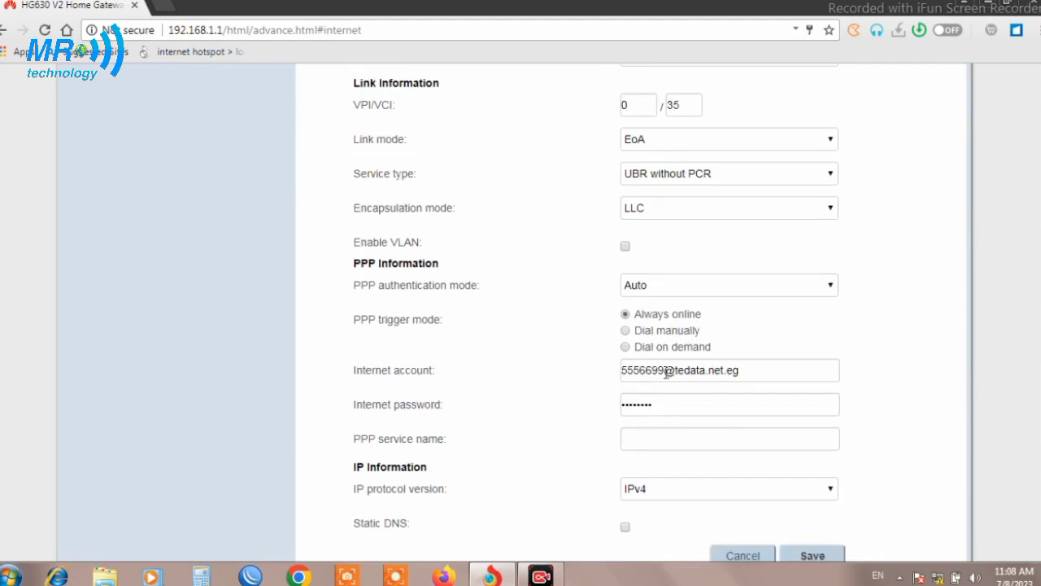
drag(664, 370, 931, 357)
key(BackSpace)
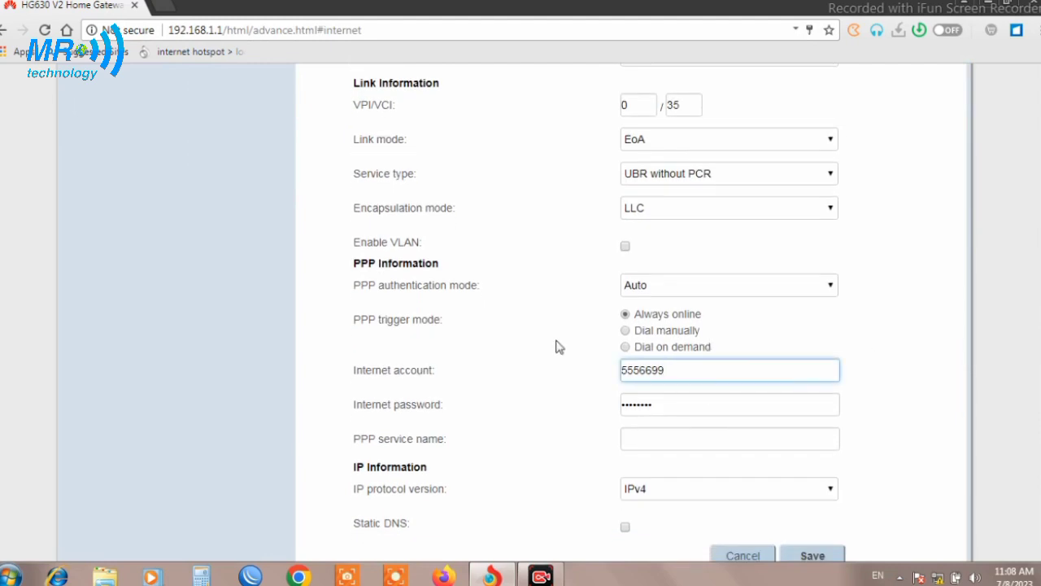
click(622, 369)
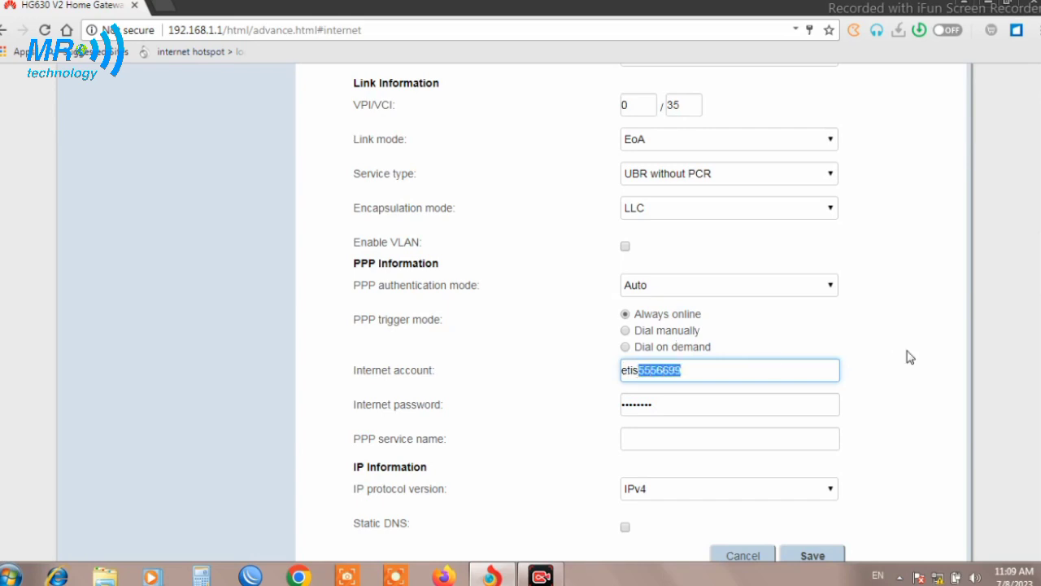
scroll(822, 394, down, 2)
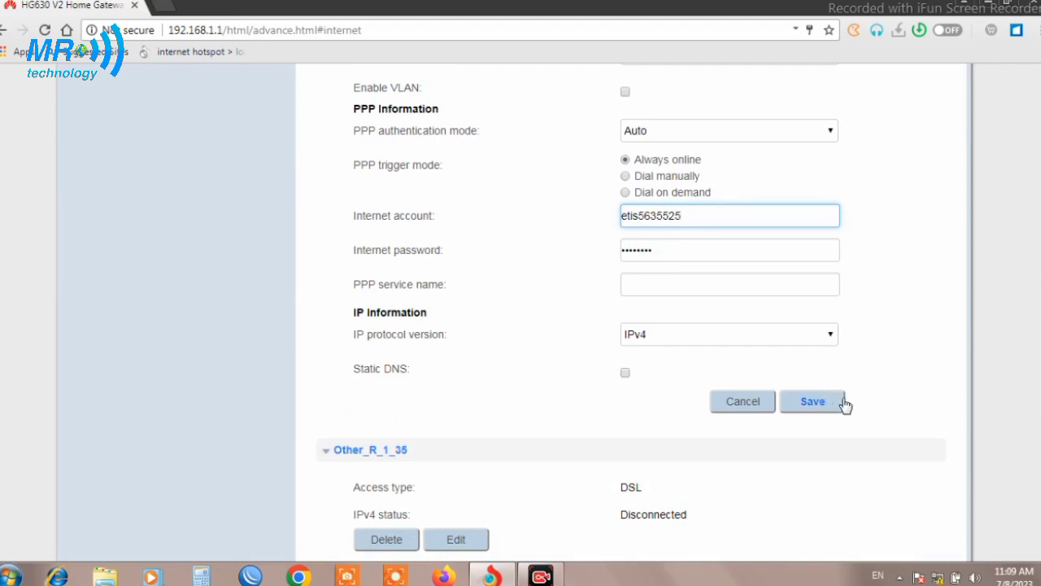
scroll(460, 312, up, 4)
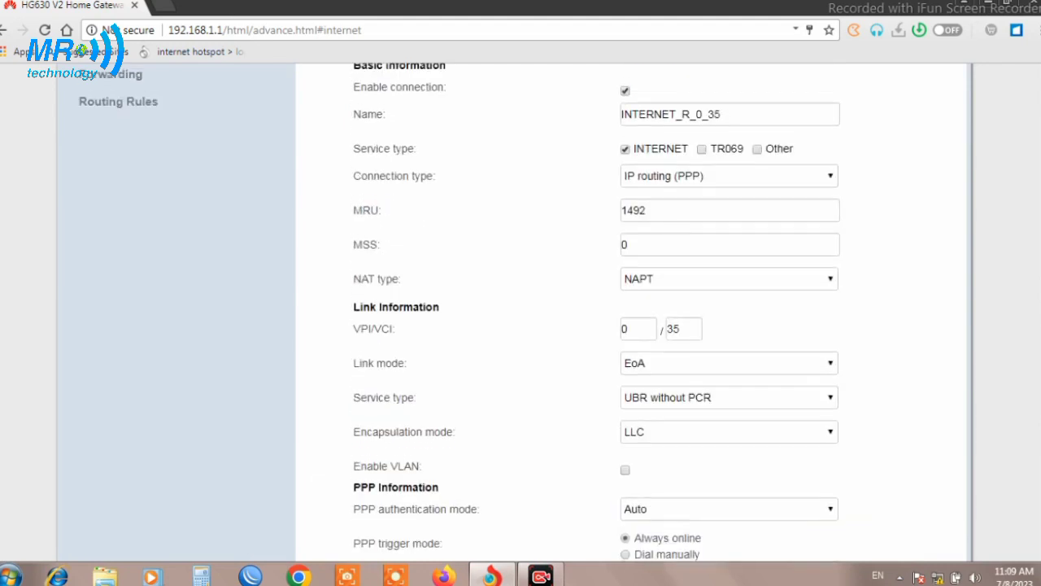
scroll(460, 312, down, 1)
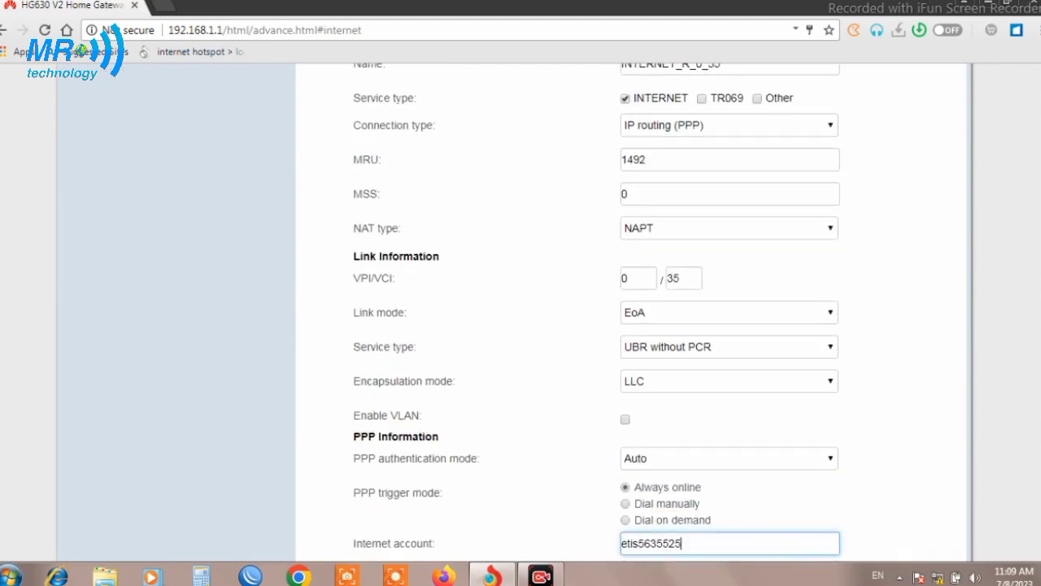
drag(677, 279, 697, 279)
double_click(696, 279)
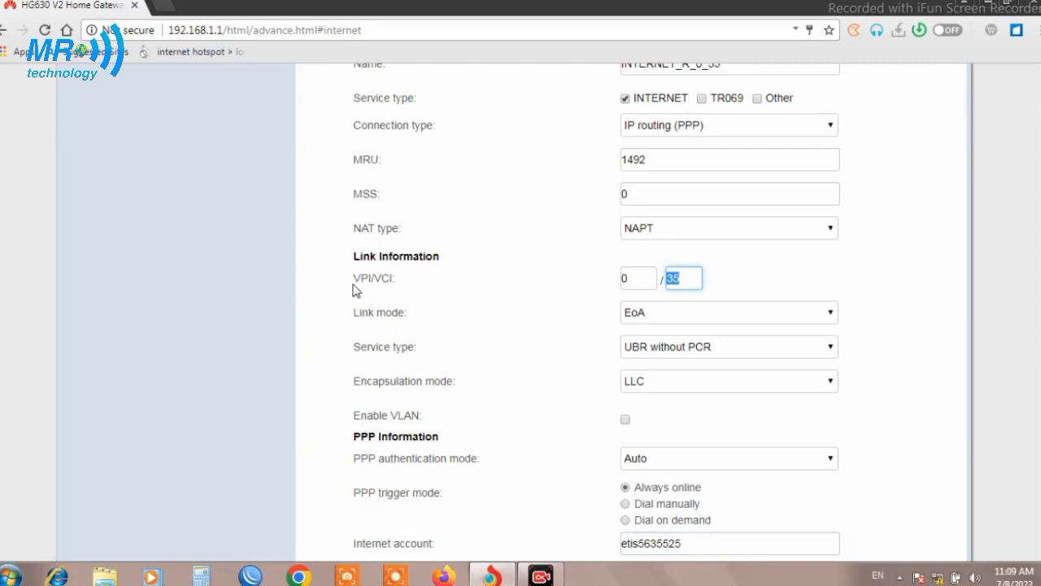
drag(399, 279, 360, 282)
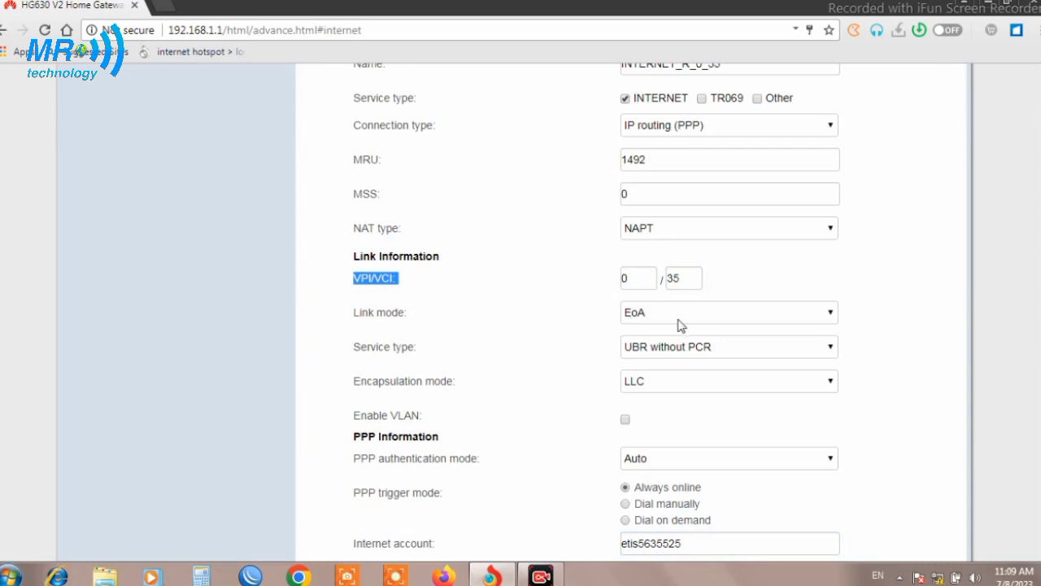
click(732, 316)
scroll(980, 486, down, 1)
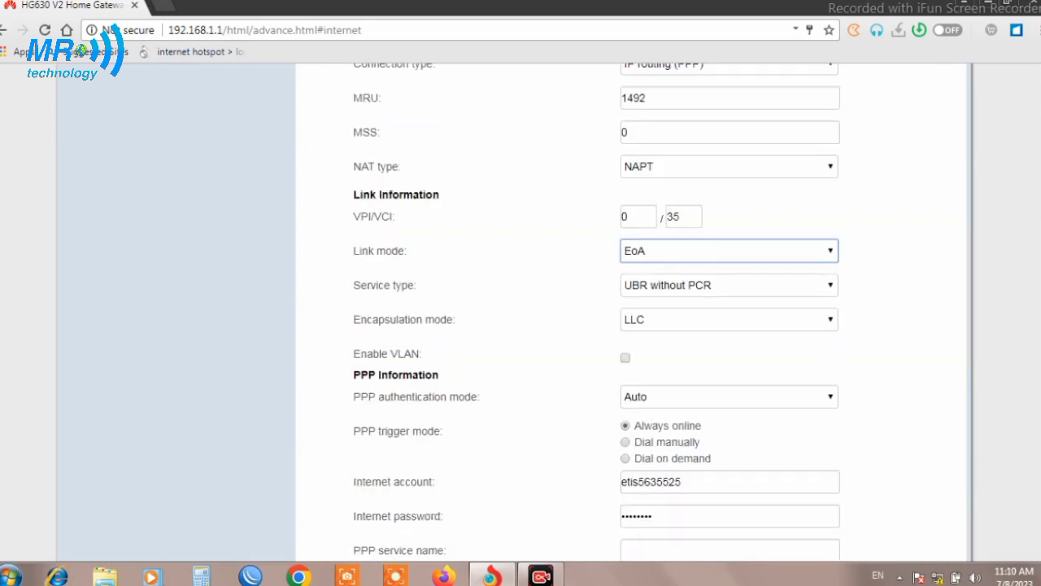
scroll(597, 311, down, 5)
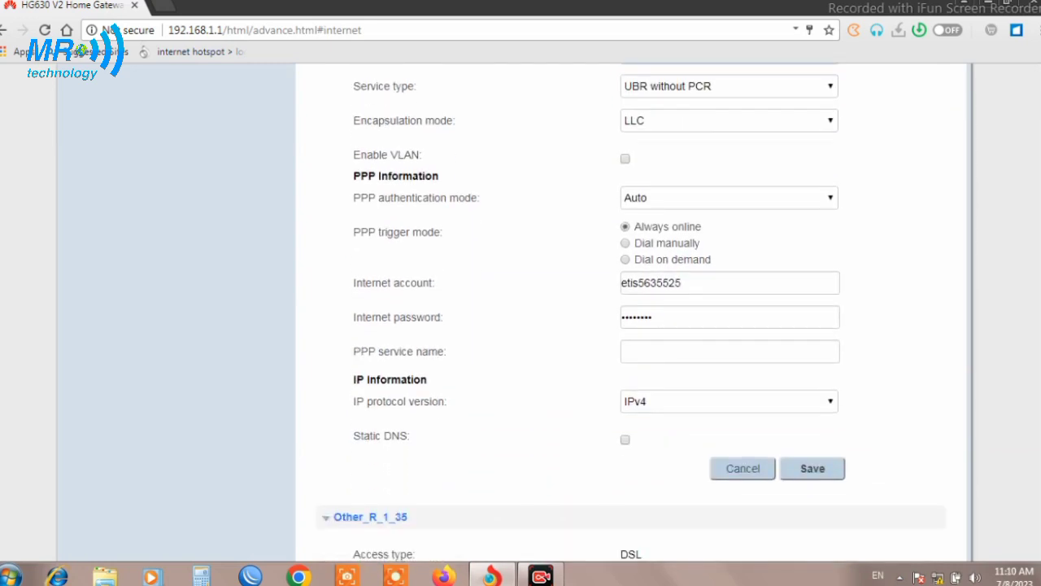
scroll(631, 310, down, 4)
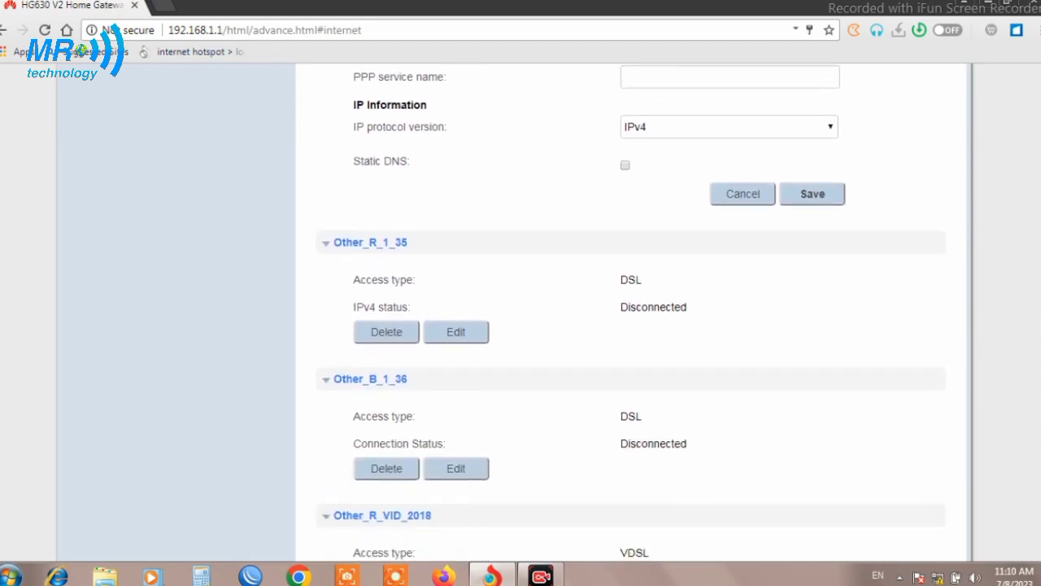
scroll(631, 311, down, 2)
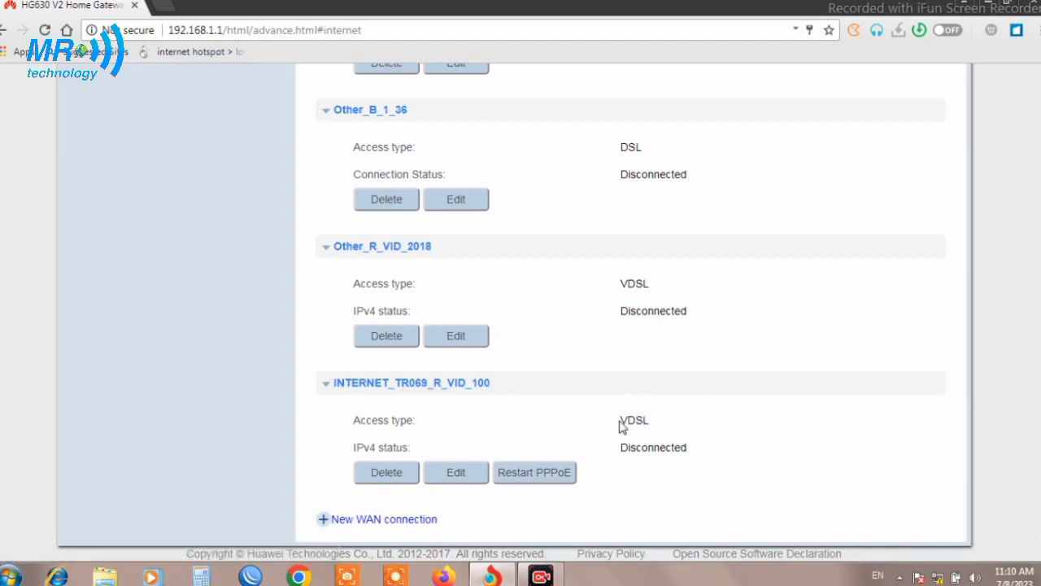
Edit INTERNET_TR069_R_VID_100, entering a new internet account username and password
drag(621, 423, 647, 425)
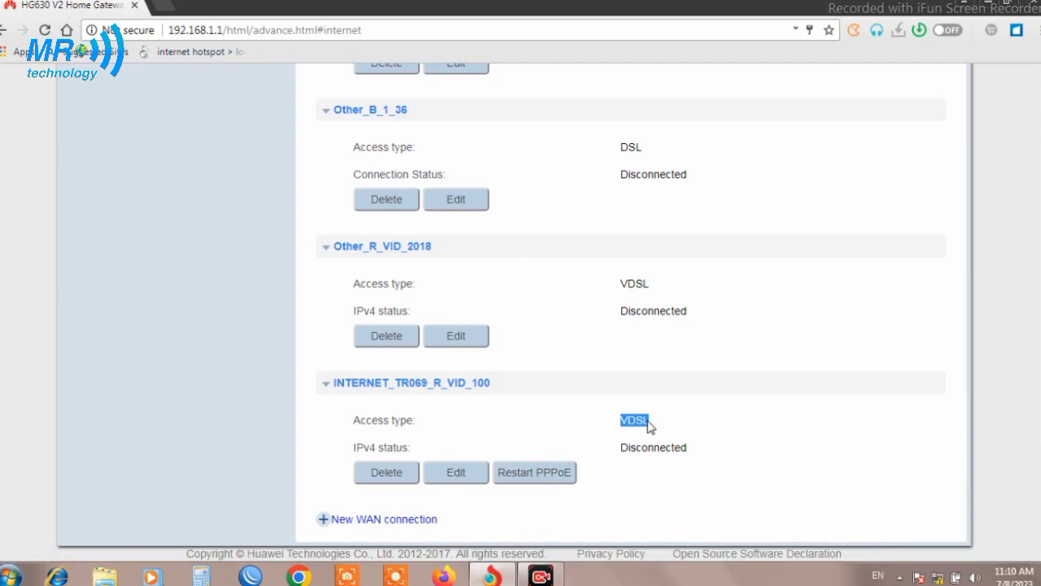
click(455, 473)
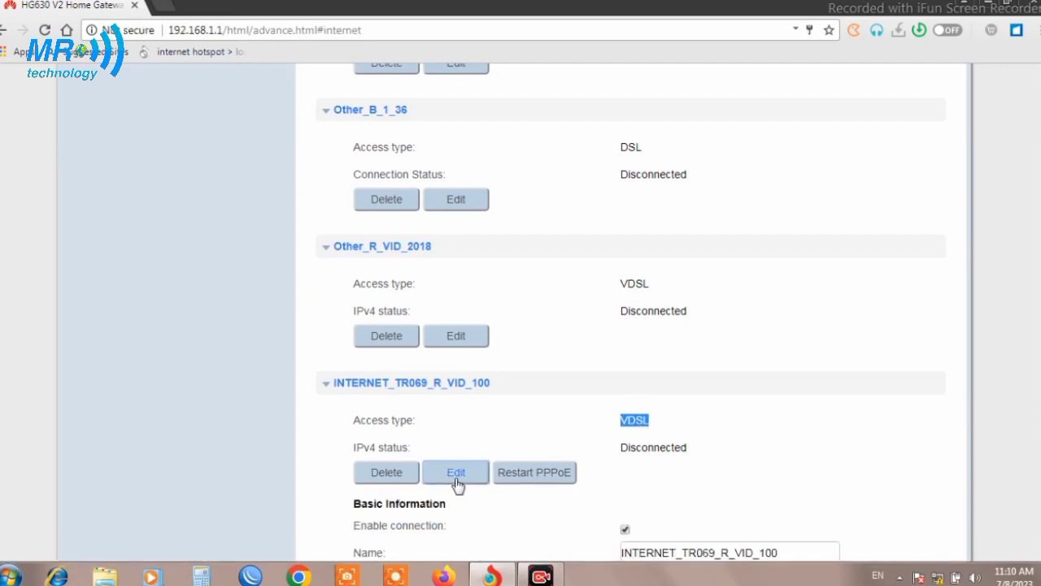
scroll(1037, 415, down, 5)
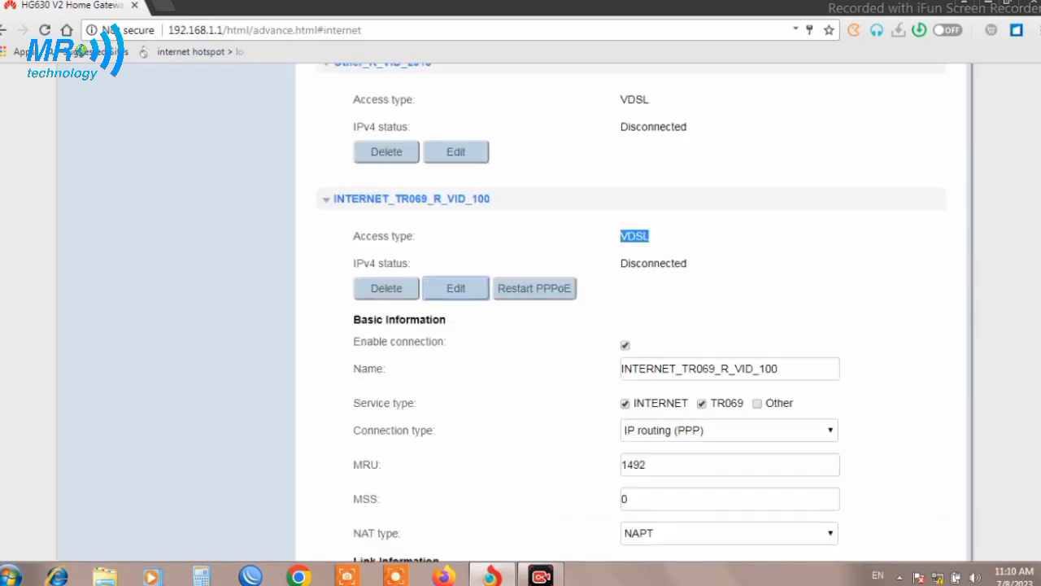
scroll(1036, 415, down, 3)
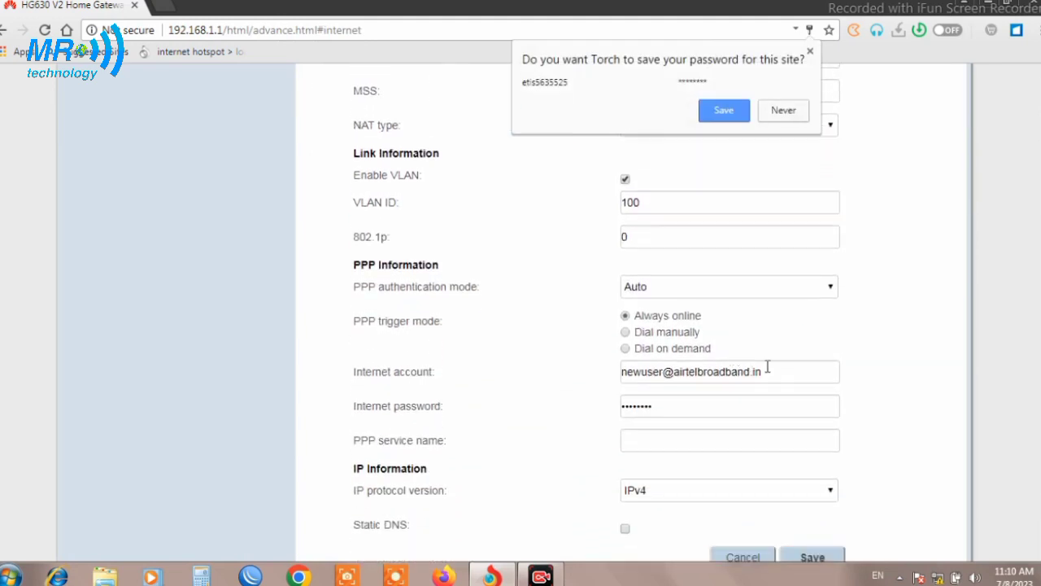
drag(786, 371, 521, 391)
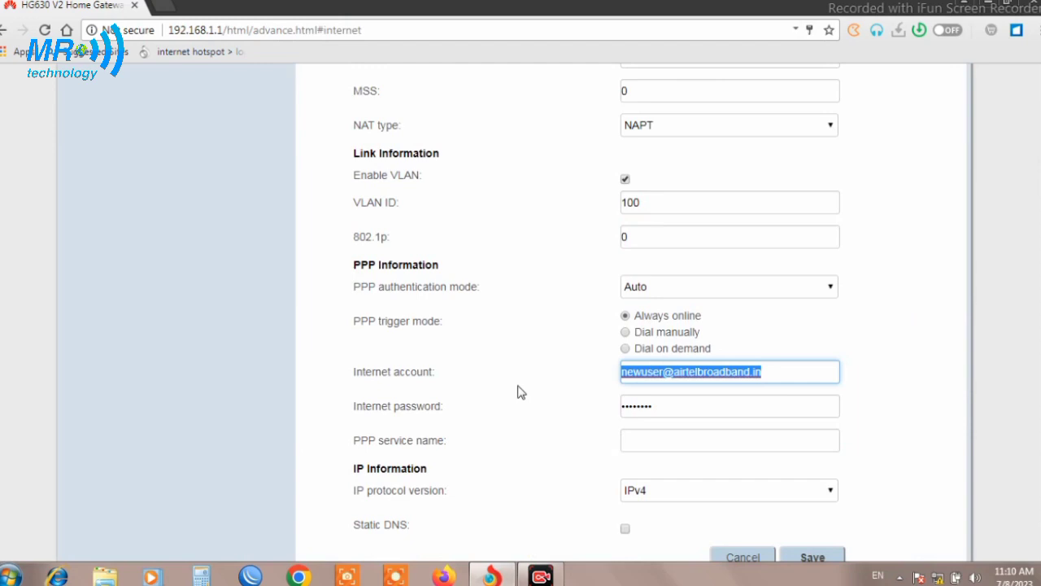
text(586695)
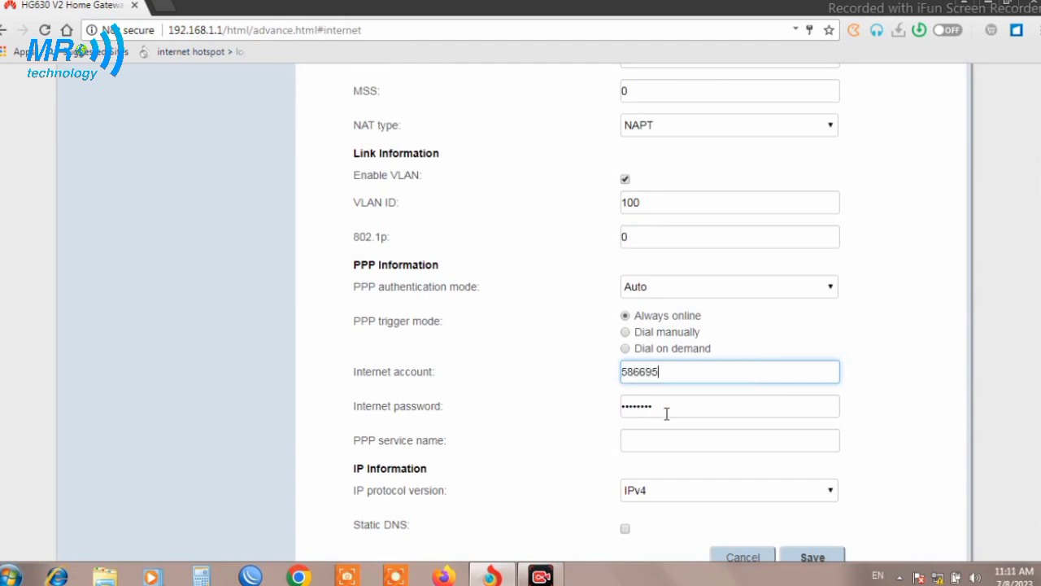
key(Tab)
text(••••••)
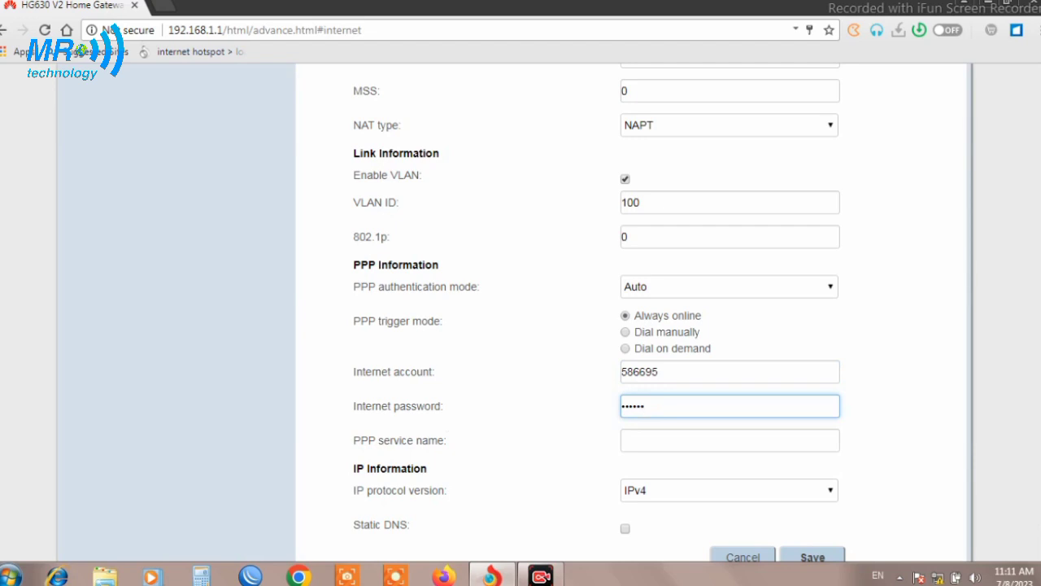
scroll(598, 313, up, 3)
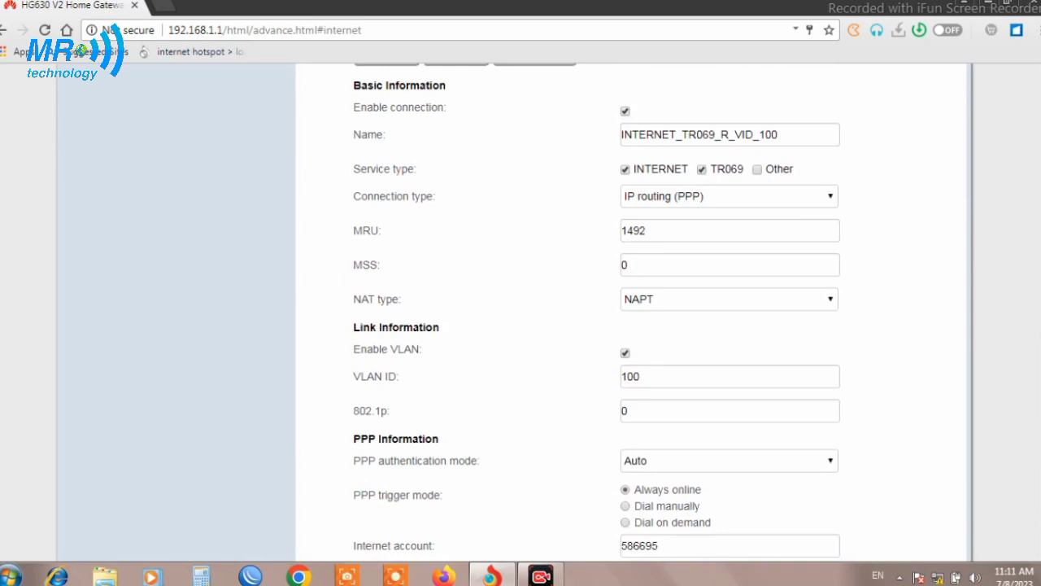
scroll(795, 269, up, 1)
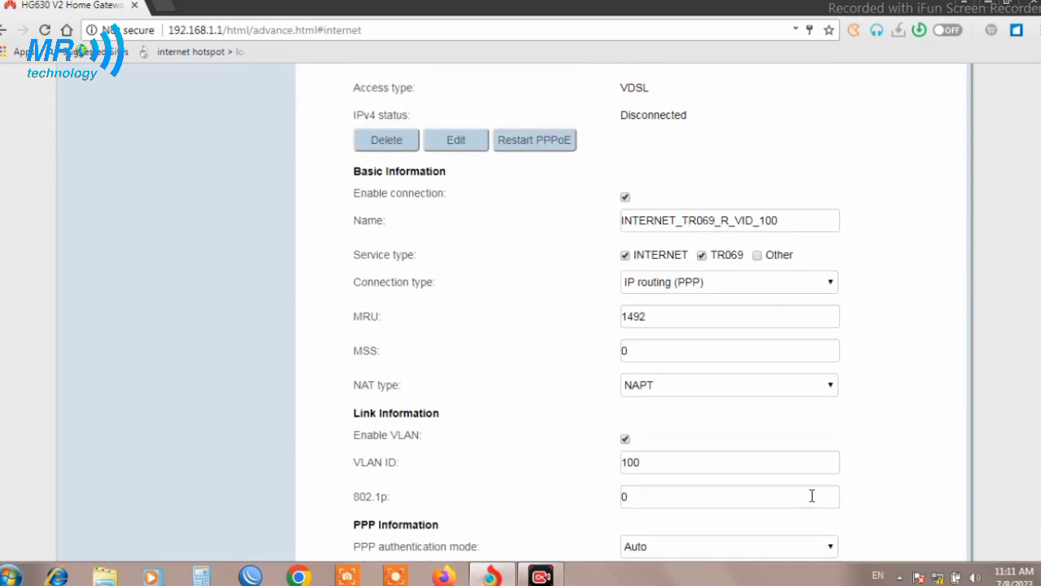
Uncheck TR069 on the VLAN 100 connection and save it as INTERNET_R_VID_100
click(703, 257)
scroll(597, 317, down, 2)
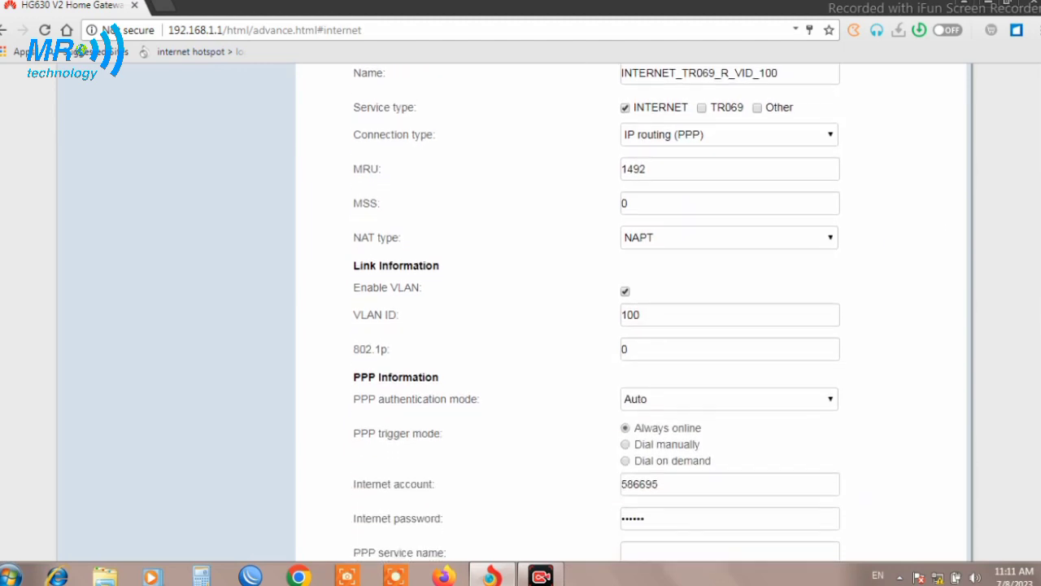
scroll(596, 318, down, 1)
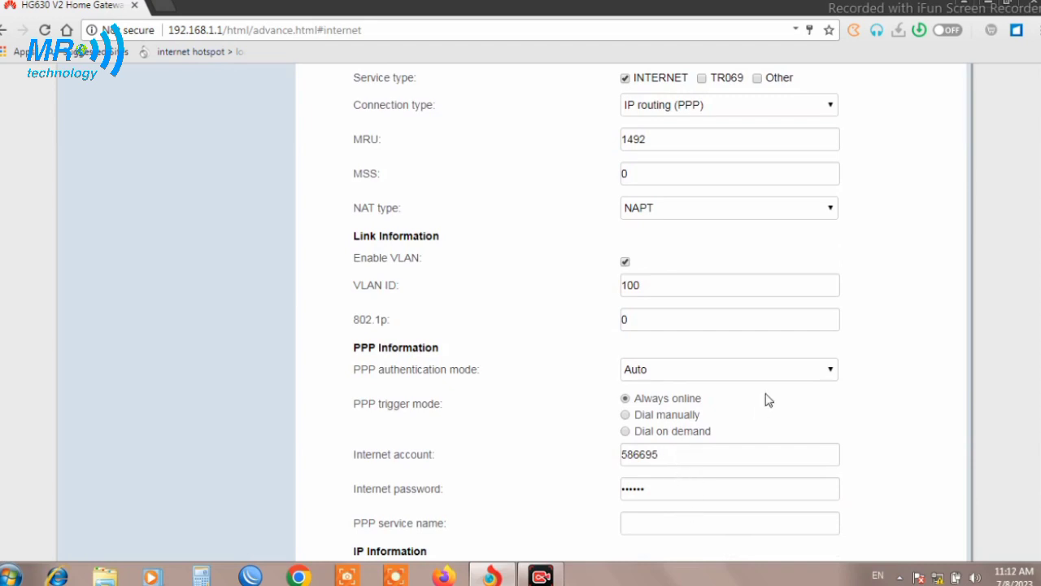
scroll(635, 325, down, 3)
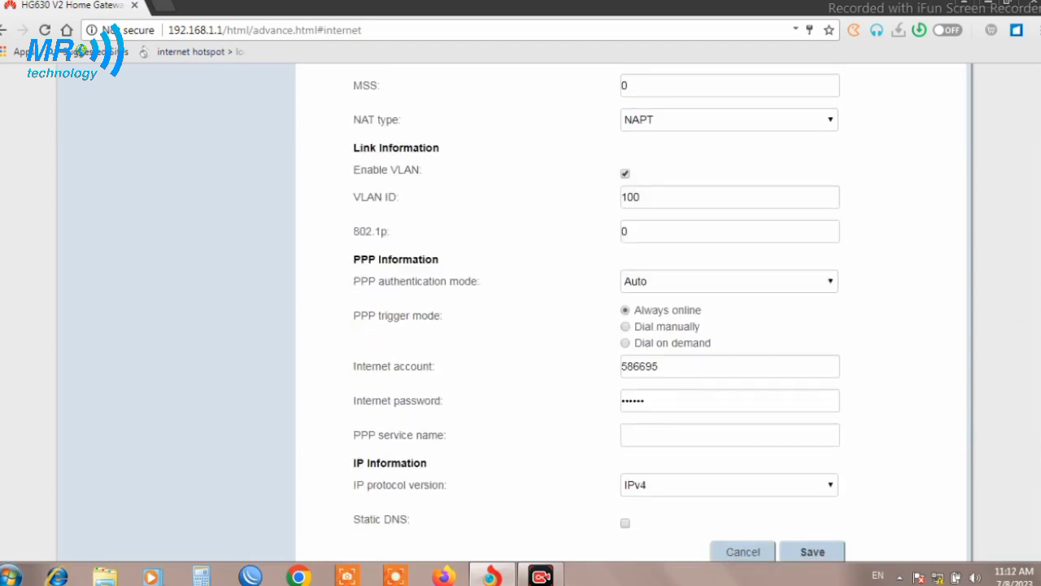
scroll(600, 312, up, 5)
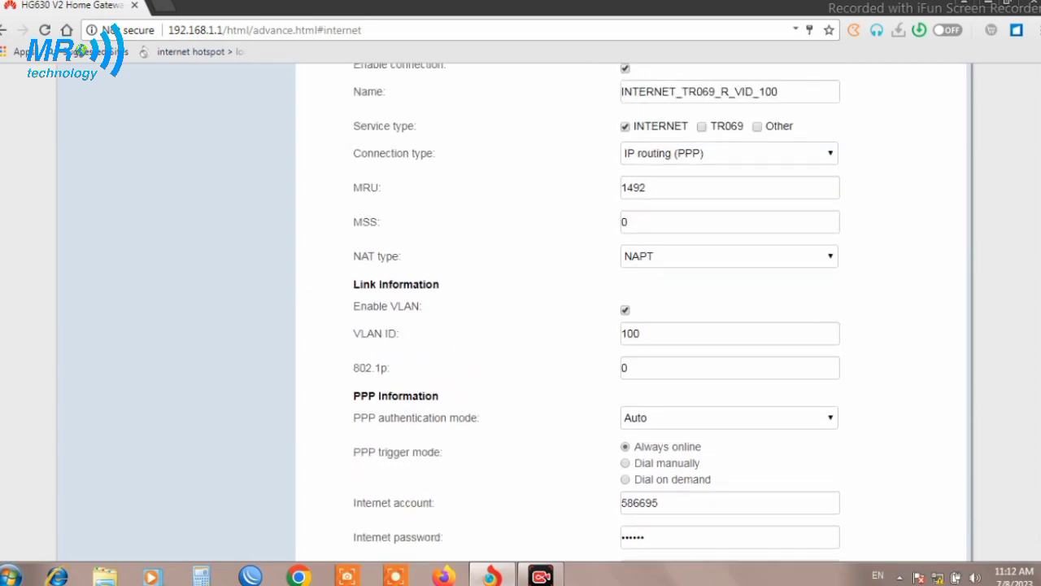
scroll(1033, 455, down, 6)
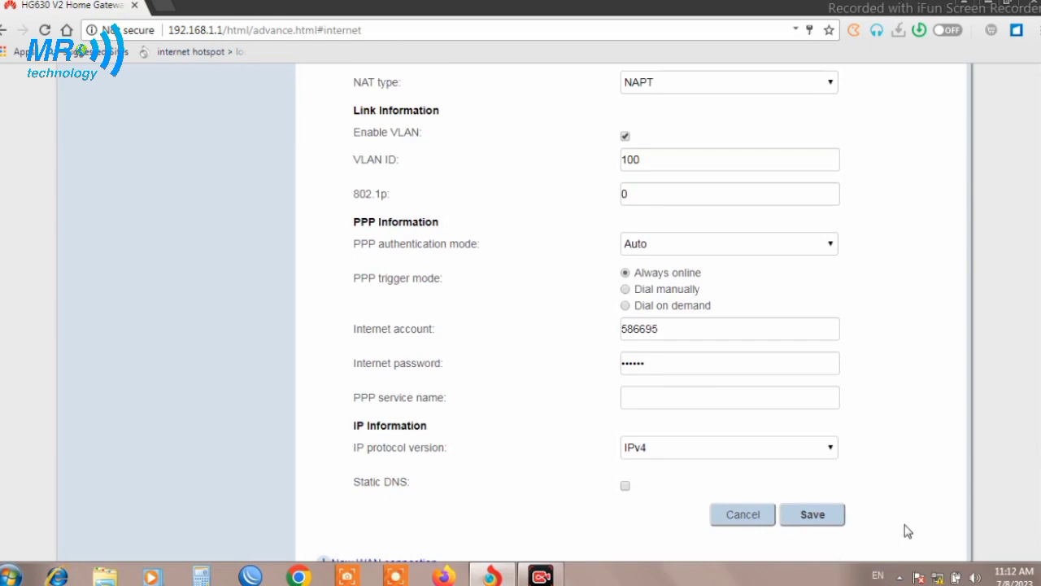
click(832, 524)
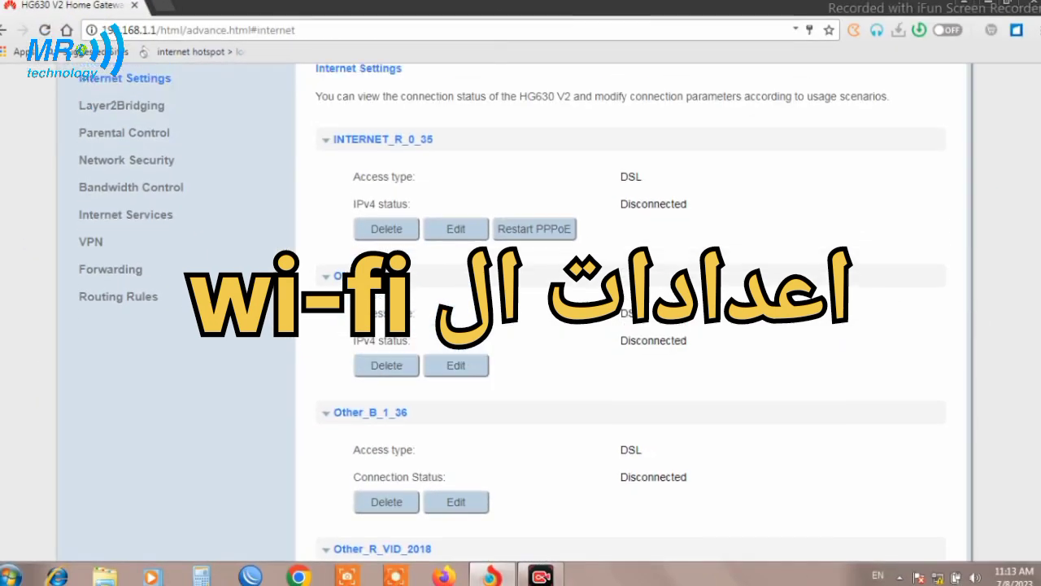
Go to Home Network > WLAN Settings for the 2.4 GHz network
scroll(361, 135, up, 2)
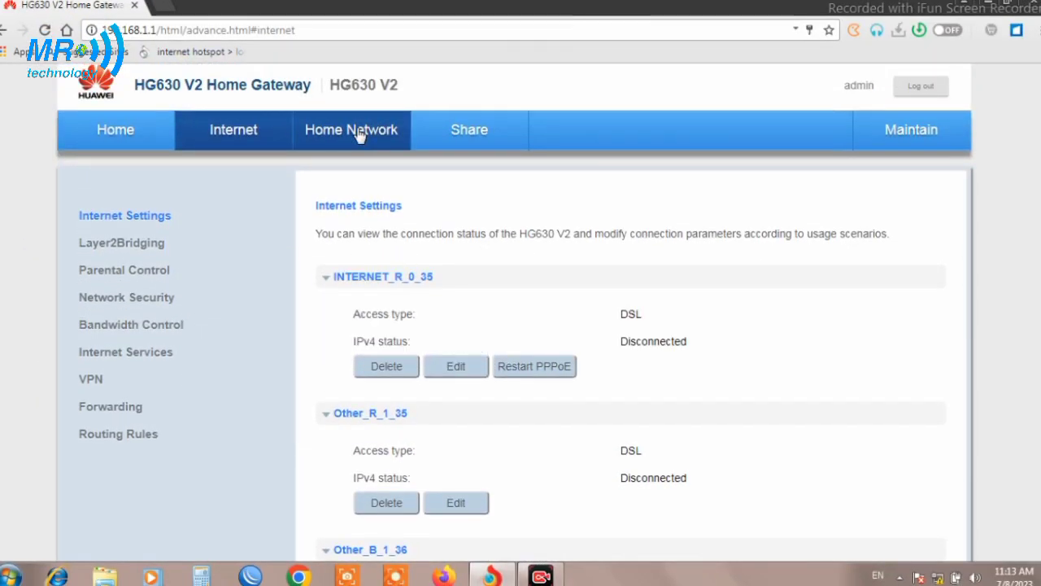
click(360, 134)
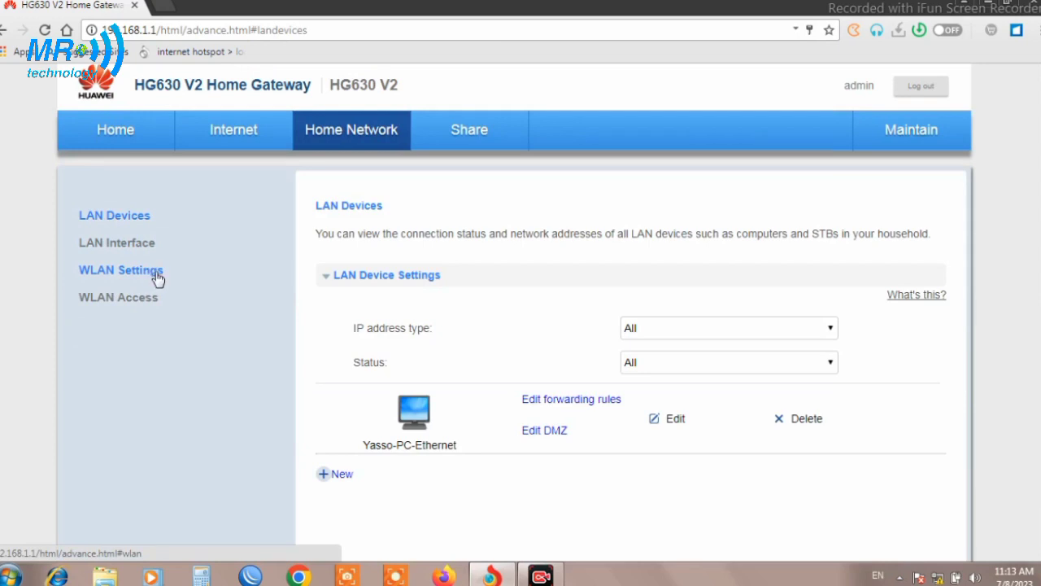
click(158, 279)
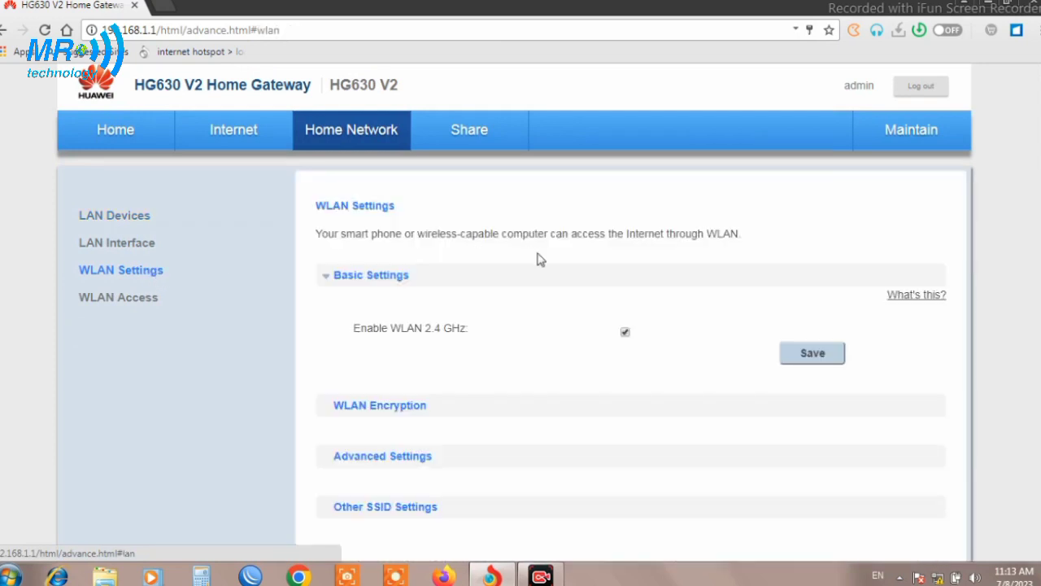
scroll(515, 290, down, 1)
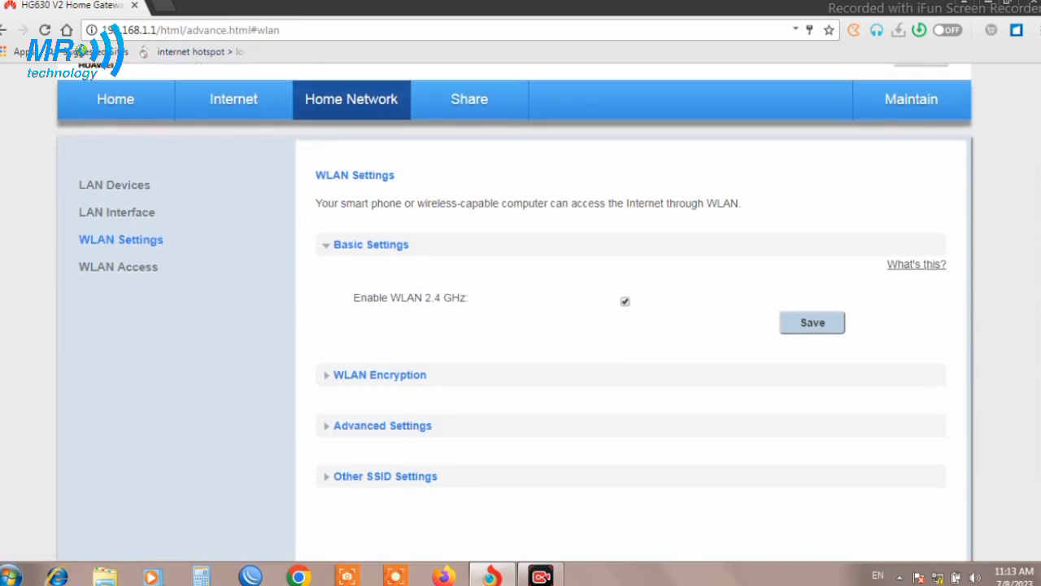
Expand WLAN Encryption and enable AP isolation on the Airtel_Zerotouch network
click(400, 379)
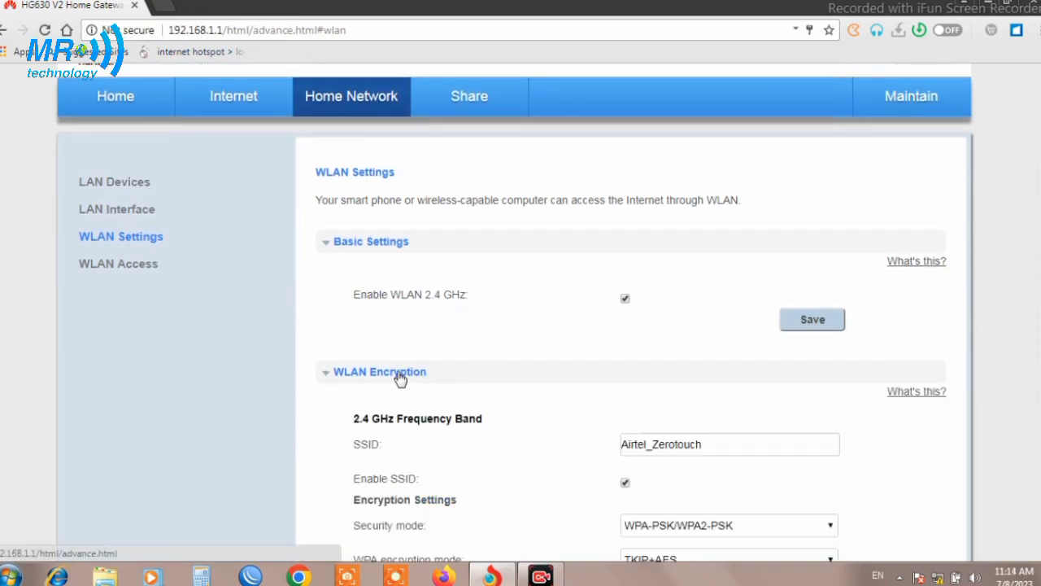
scroll(515, 313, down, 5)
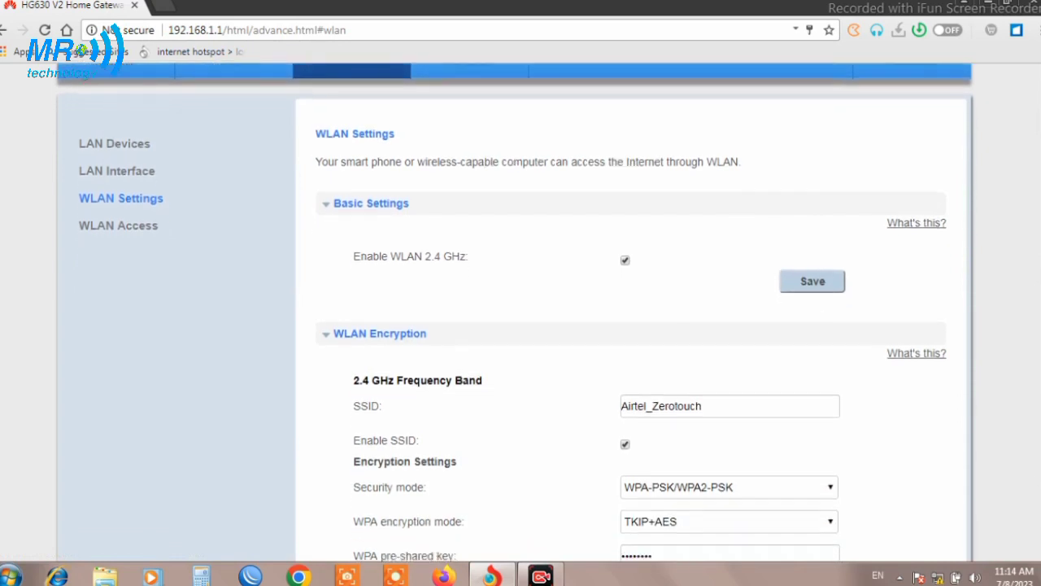
scroll(515, 313, down, 1)
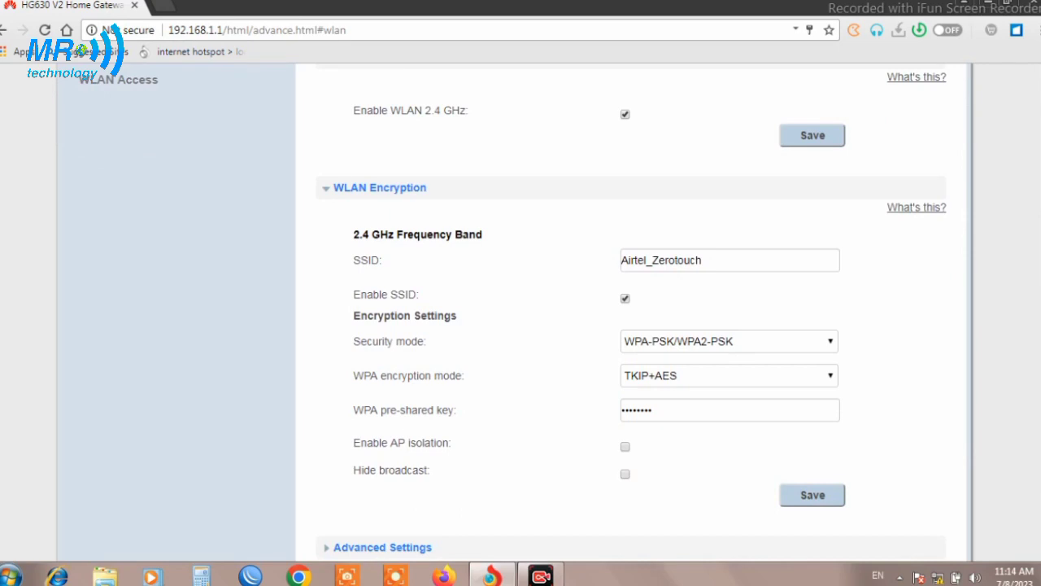
click(715, 263)
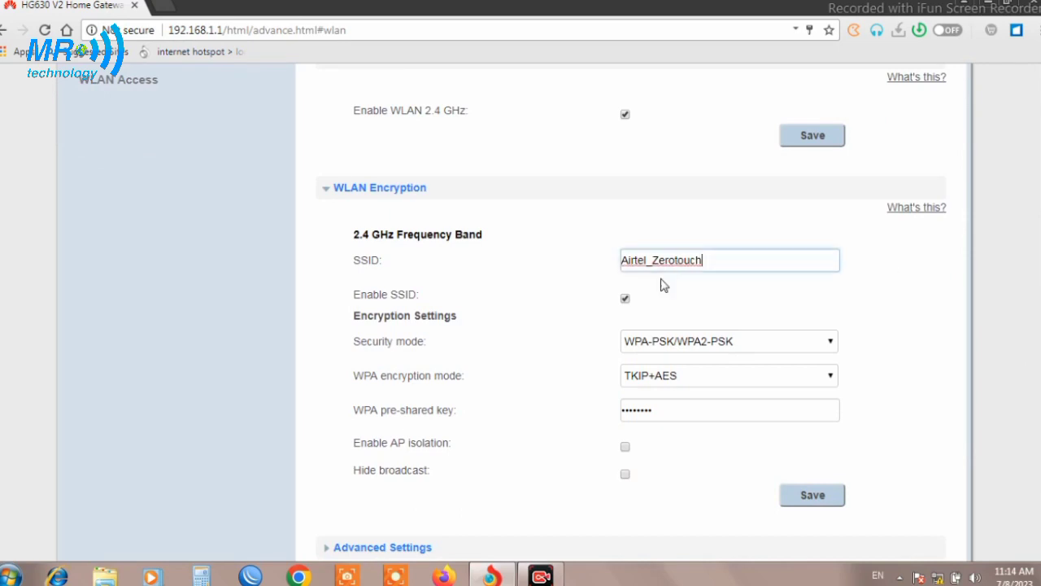
drag(715, 263, 454, 278)
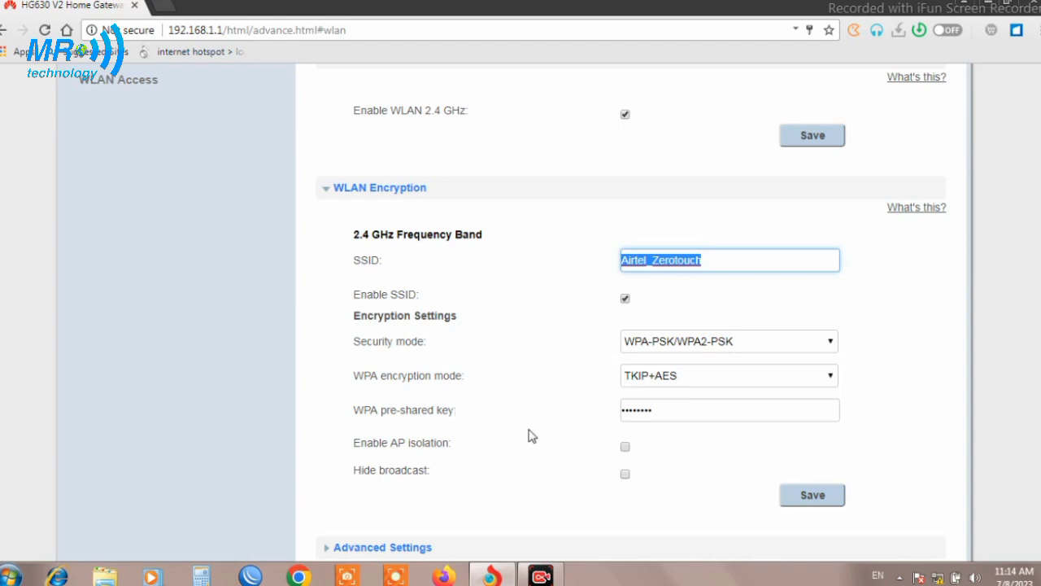
click(626, 448)
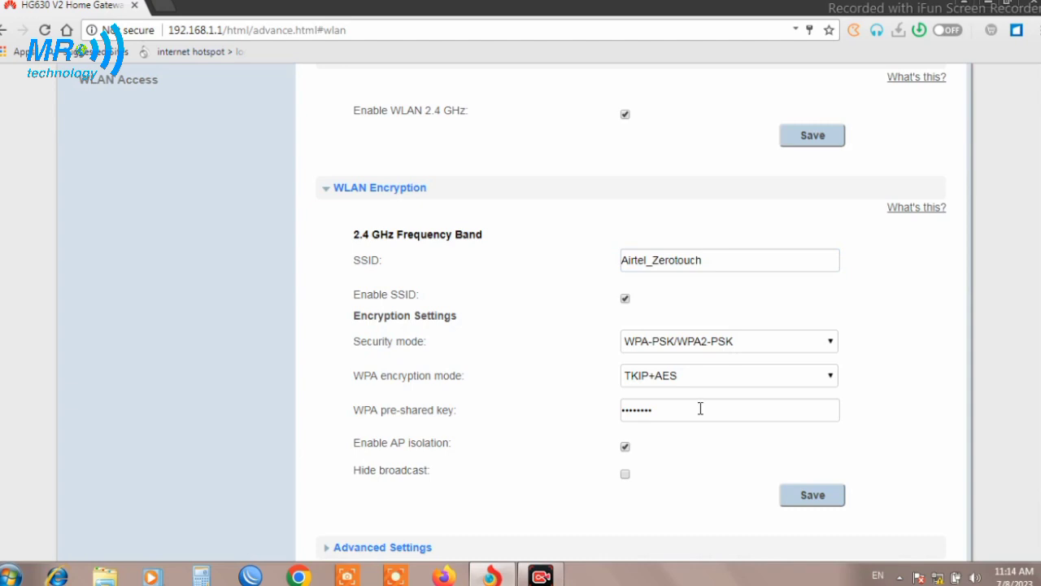
double_click(700, 409)
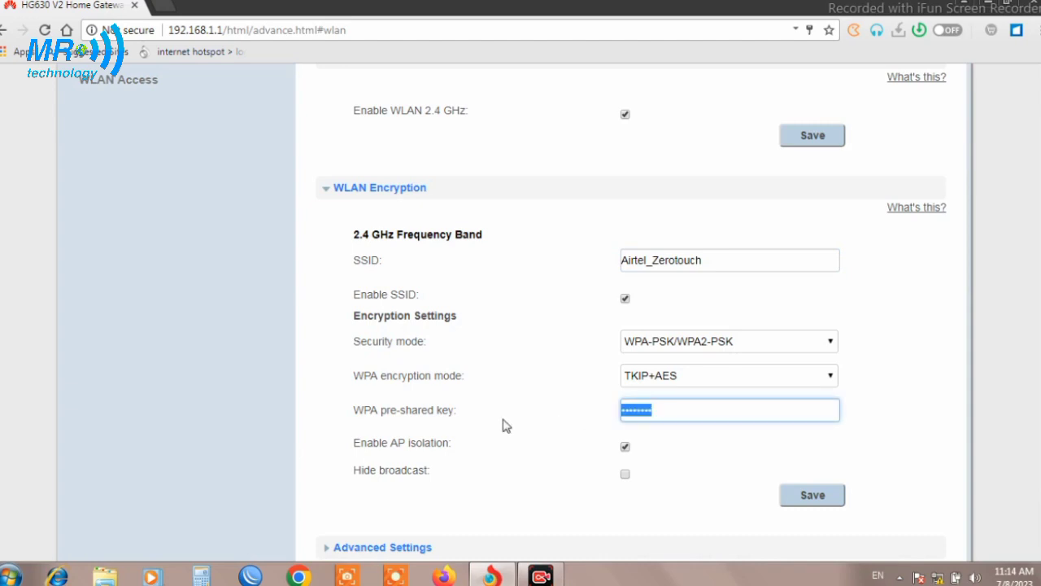
double_click(747, 261)
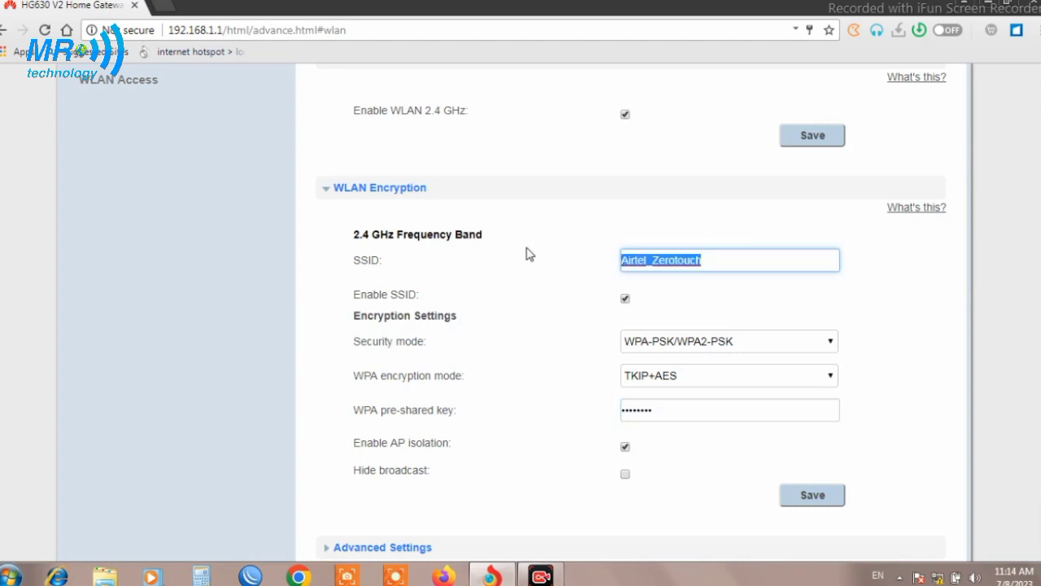
Rename the SSID to mr-tec with a new pre-shared key, save, and return Home
text(mr-te)
text(c)
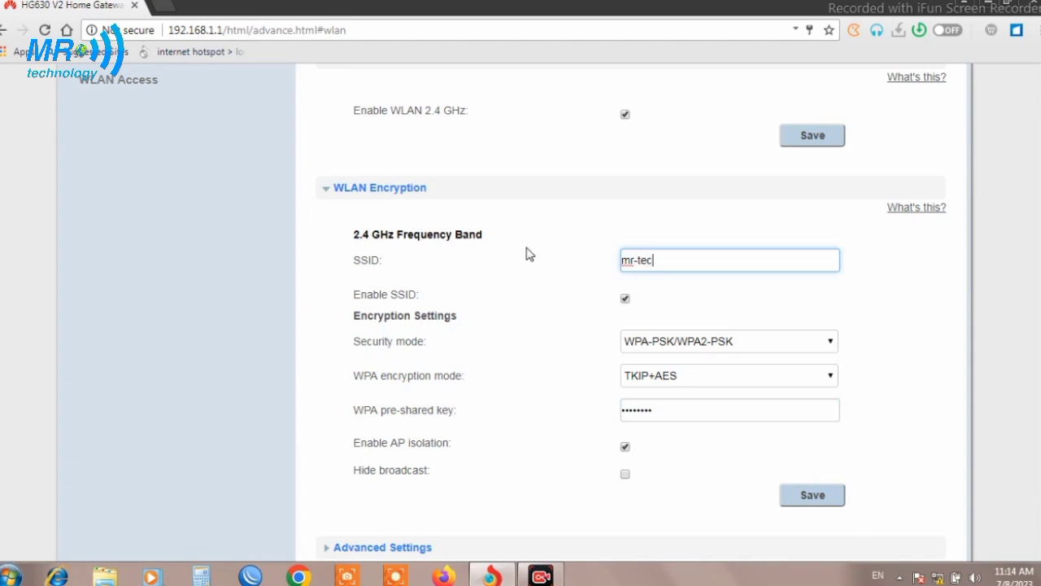
double_click(673, 409)
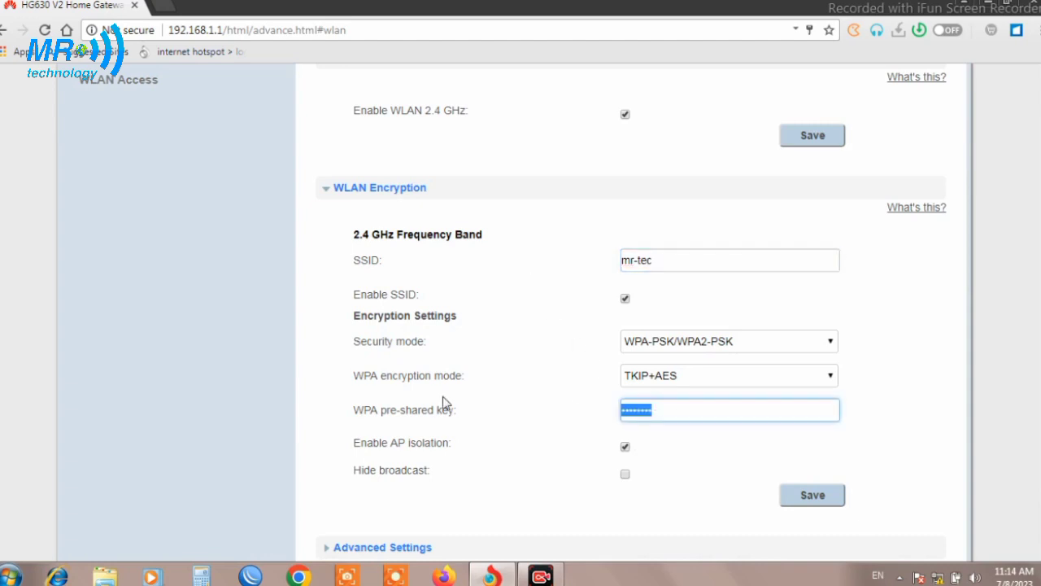
text(123)
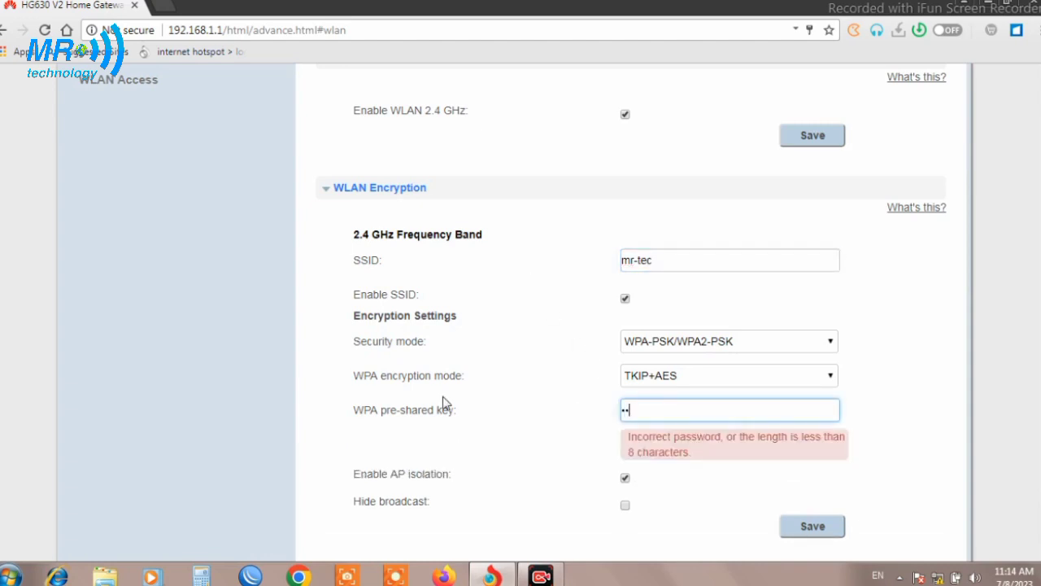
key(BackSpace)
key(BackSpace)
key(BackSpace)
text(12345678901)
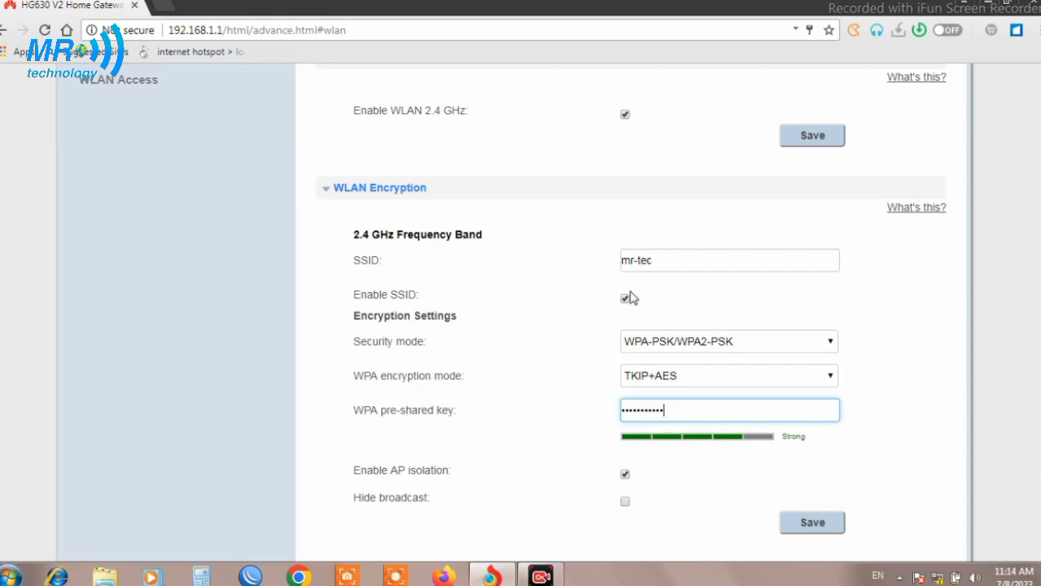
click(814, 525)
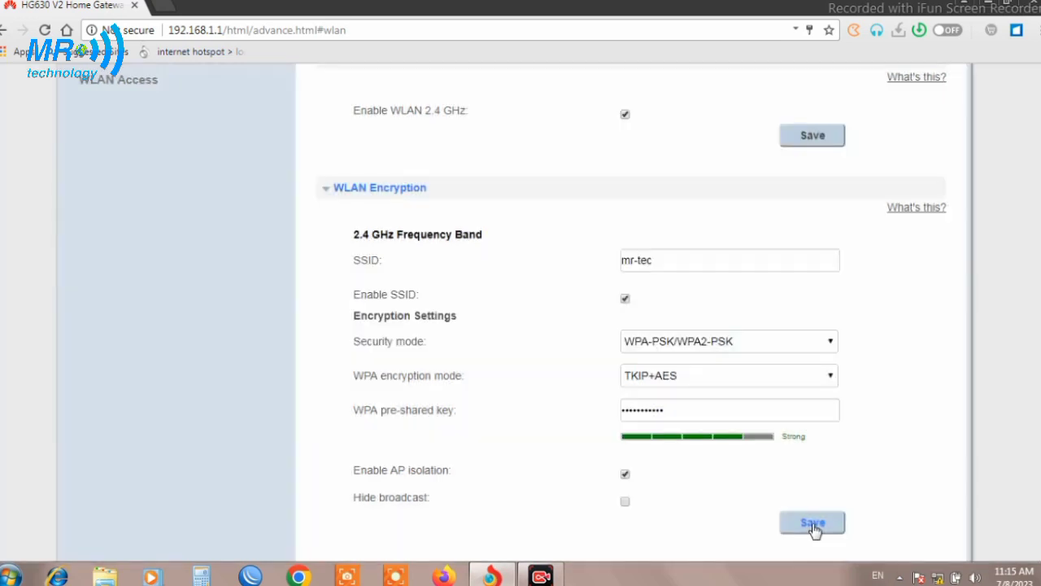
scroll(656, 244, up, 3)
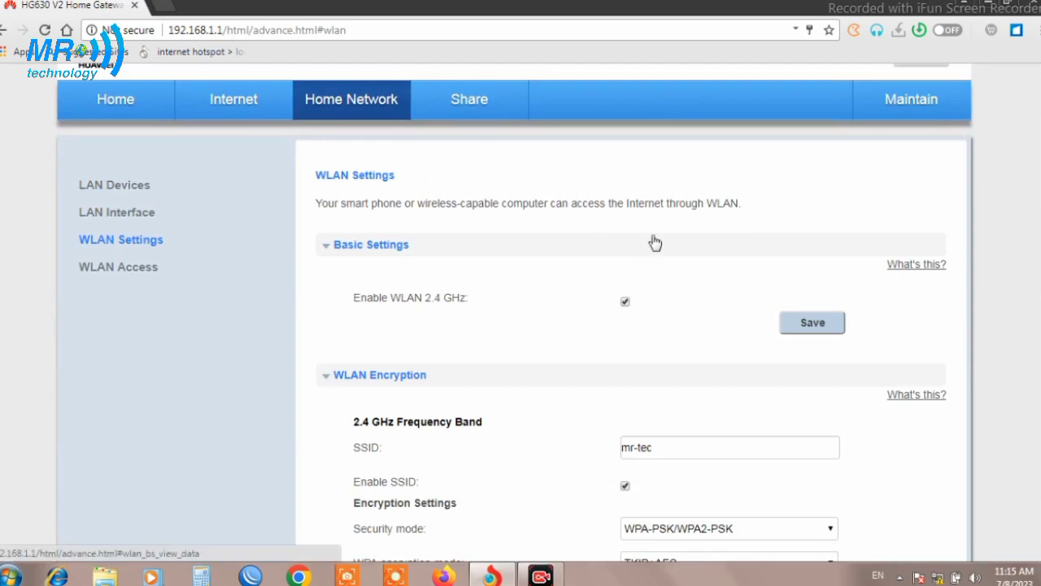
click(116, 106)
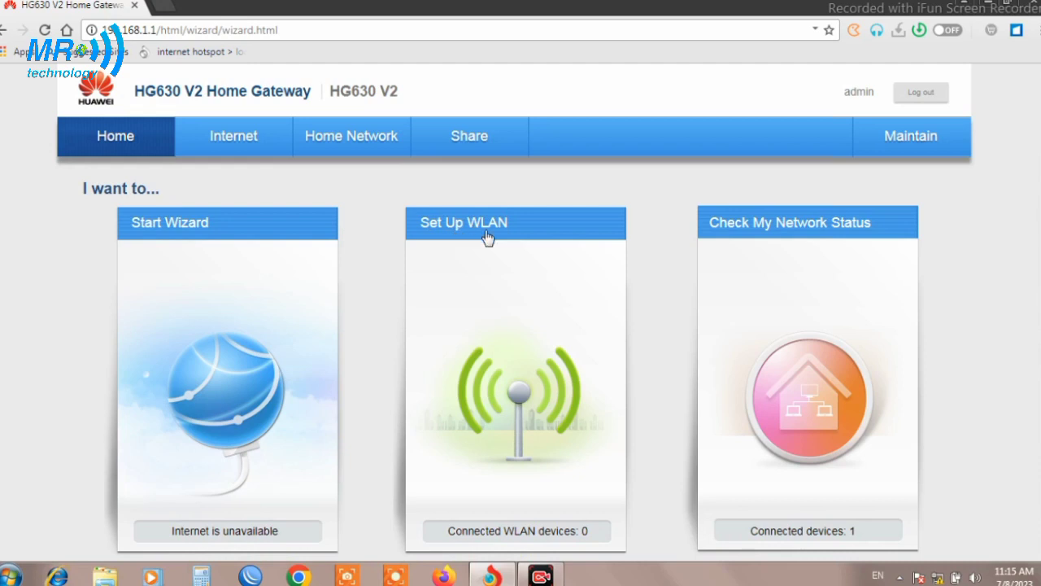
In the Set Up WLAN wizard, change the network name from mr-tec to mr-tec2
click(521, 398)
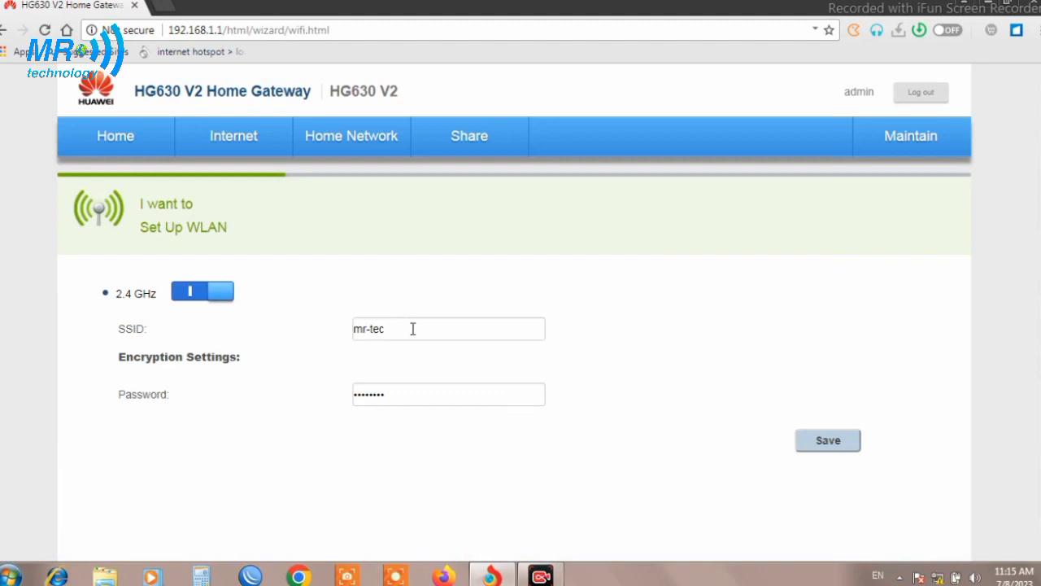
drag(413, 330, 339, 342)
drag(411, 388, 249, 395)
drag(406, 334, 195, 328)
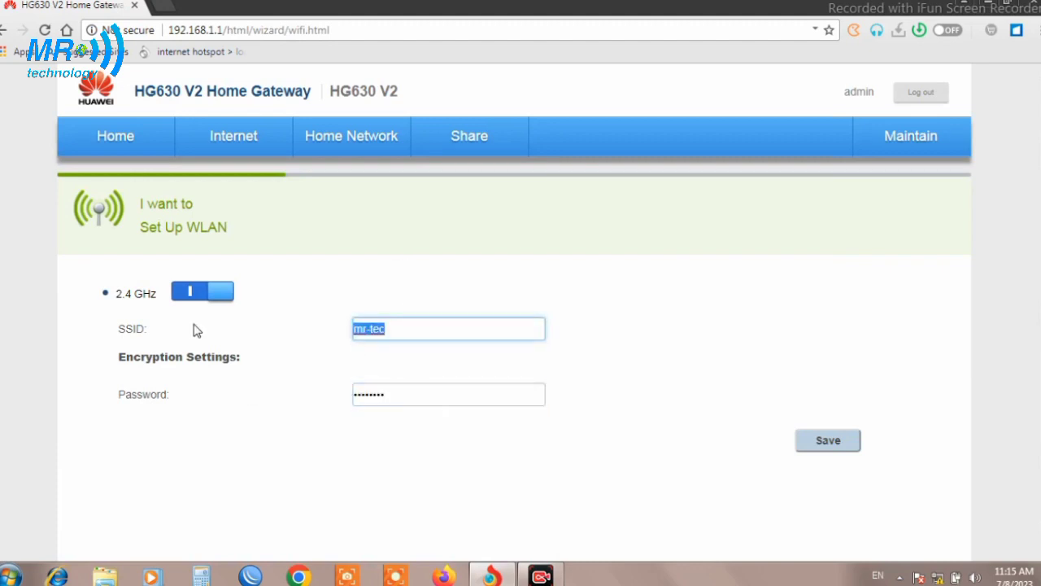
drag(418, 399, 225, 405)
click(685, 494)
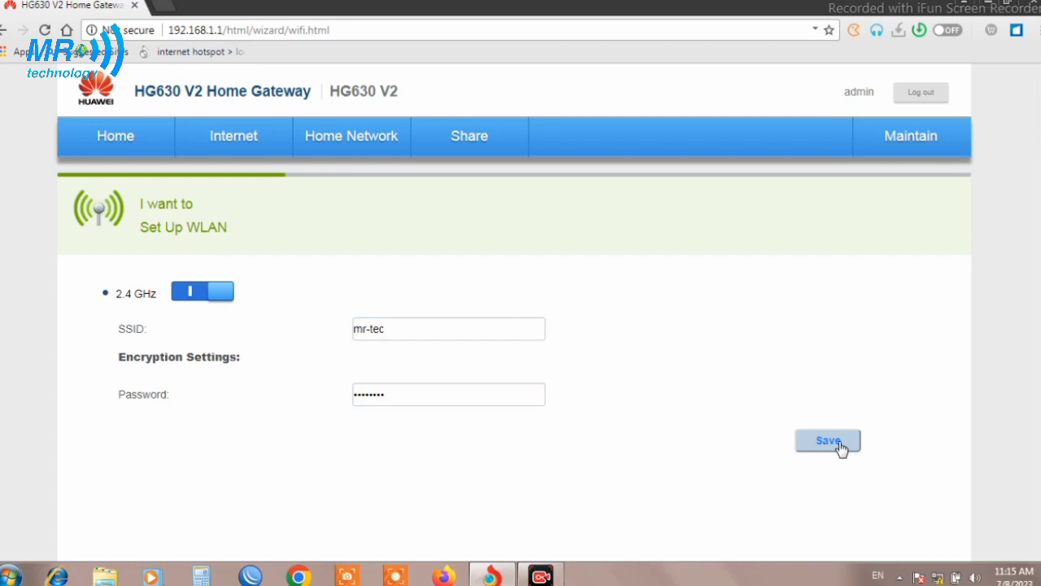
drag(480, 323, 251, 336)
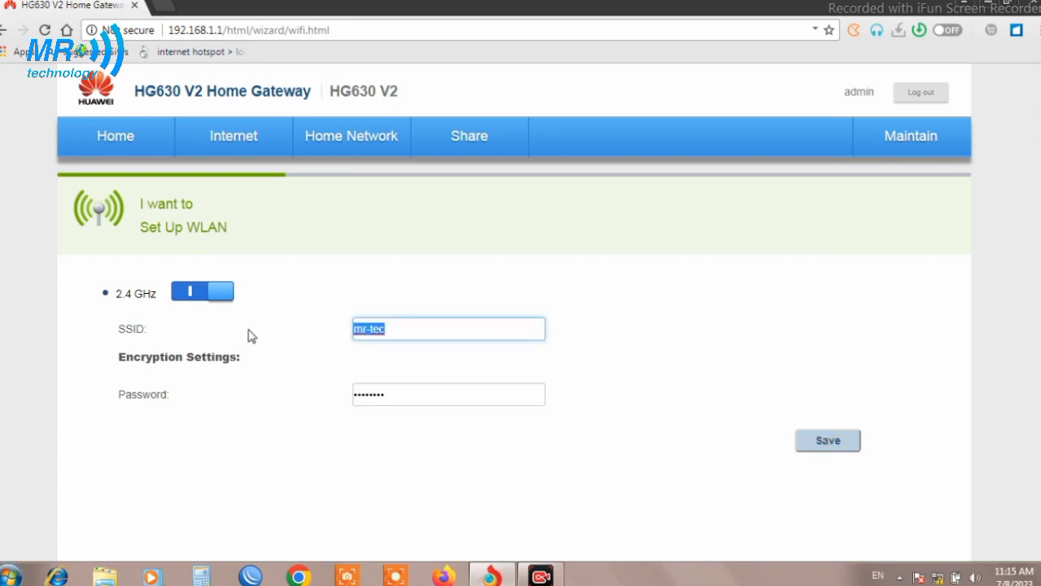
click(393, 326)
text(2)
Replace the Wi-Fi password with a new strong one and save
click(409, 394)
key(ctrl+a)
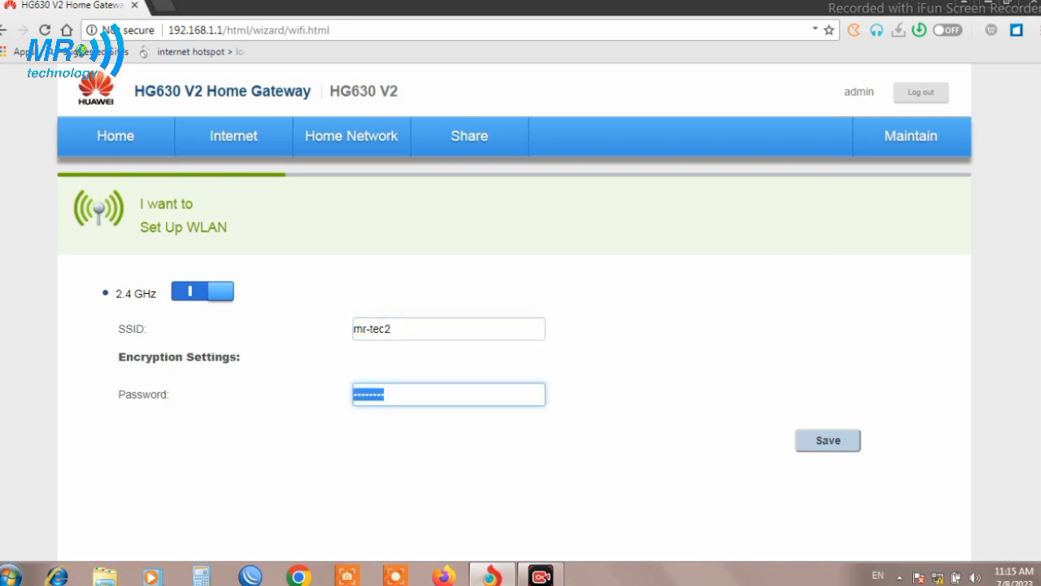
key(BackSpace)
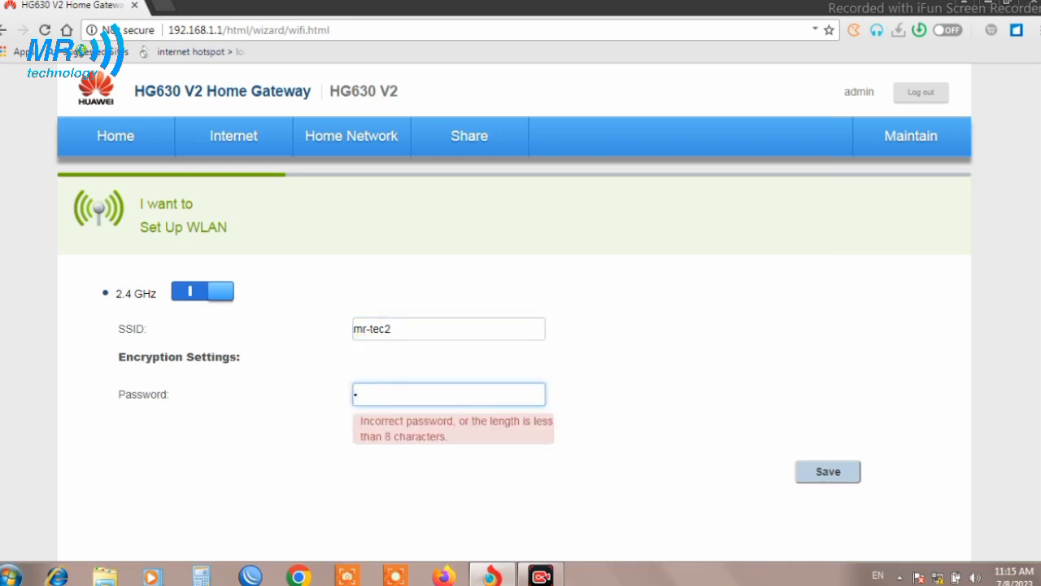
text(1234567890)
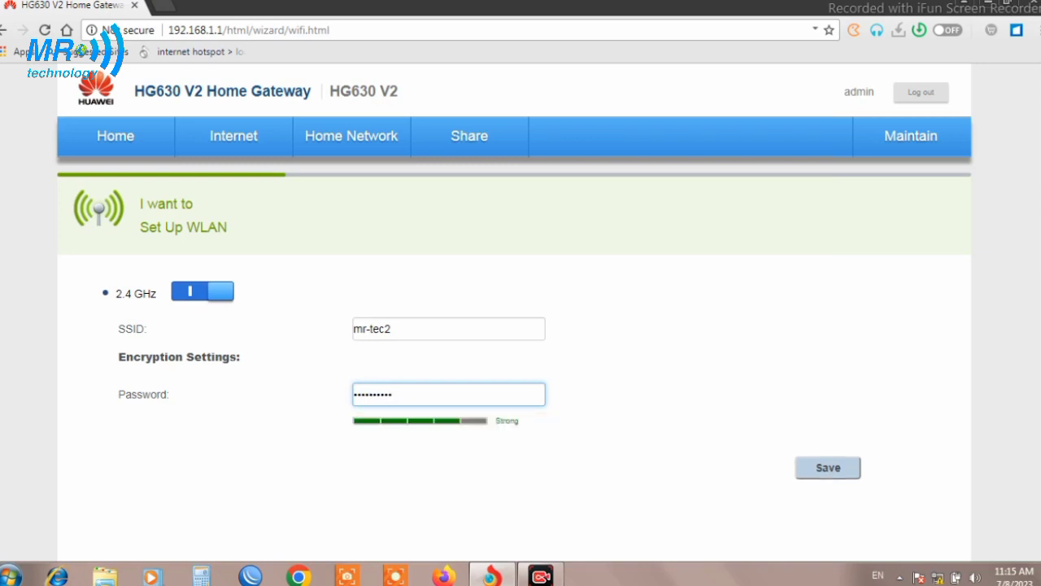
text(1)
click(827, 469)
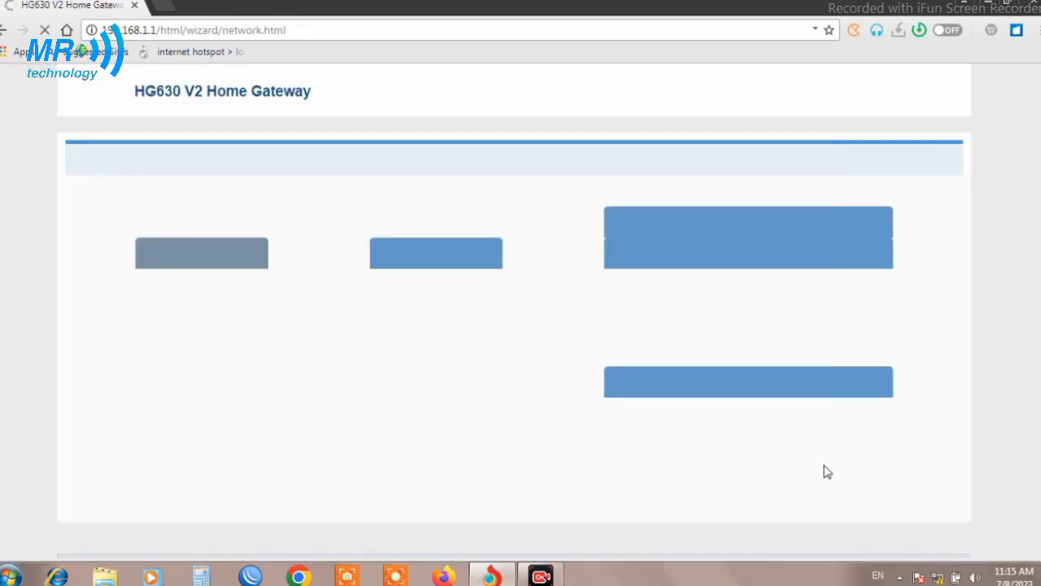